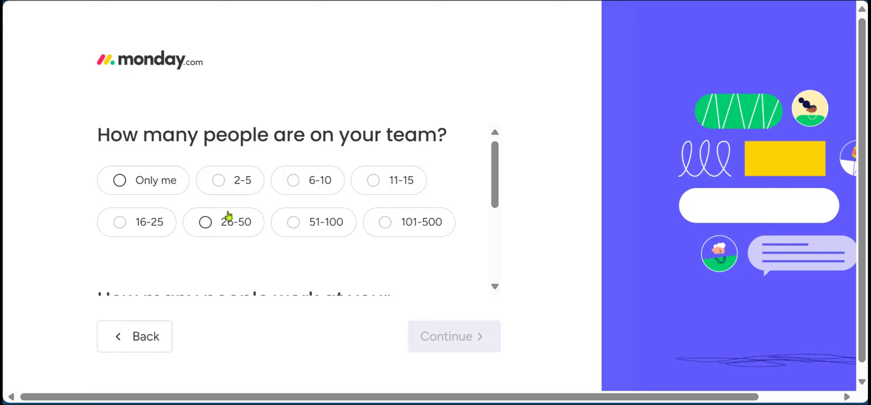
- Answer the onboarding questions with team size 6-10, company size 20-49 and Sales and CRM as the area to manage first
click(295, 185)
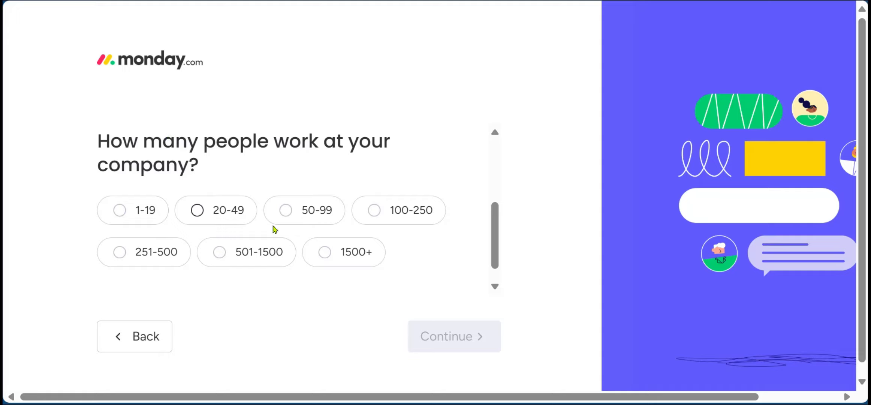
click(198, 211)
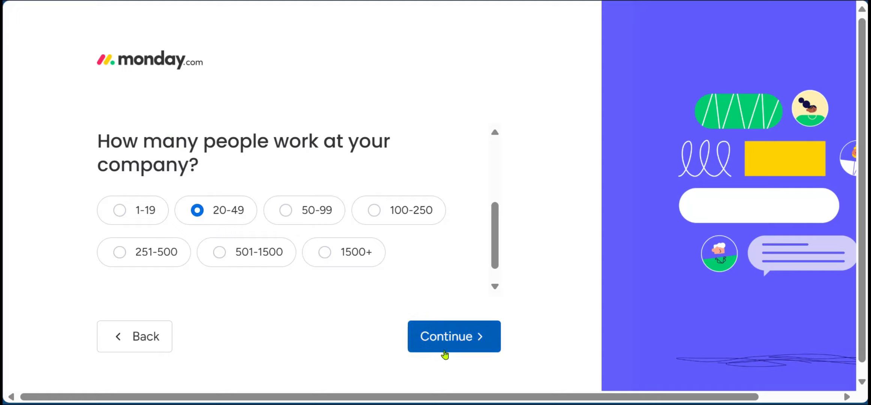
click(456, 339)
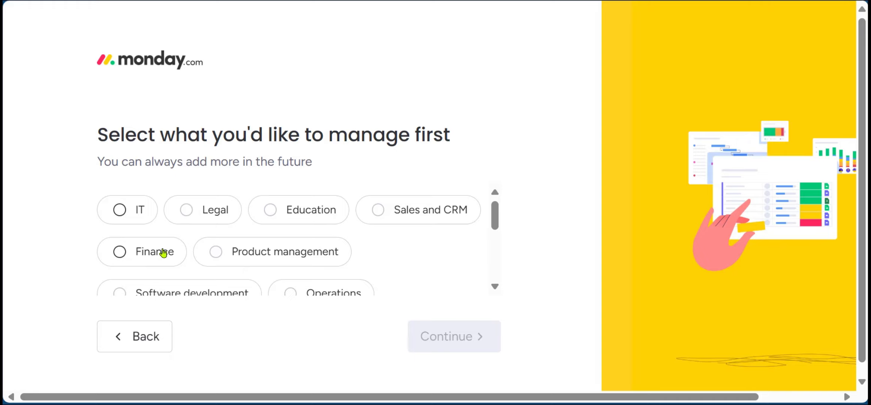
click(379, 210)
click(451, 336)
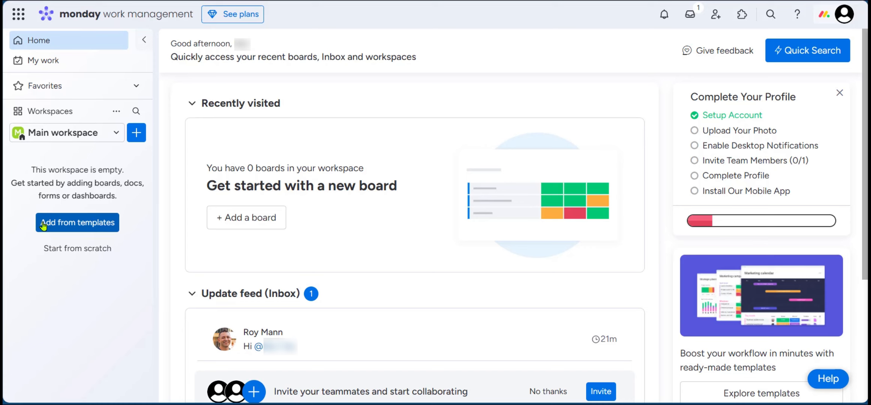
- Search the template center for "inventory", preview the Inventory Management template and add it to the workspace
click(66, 225)
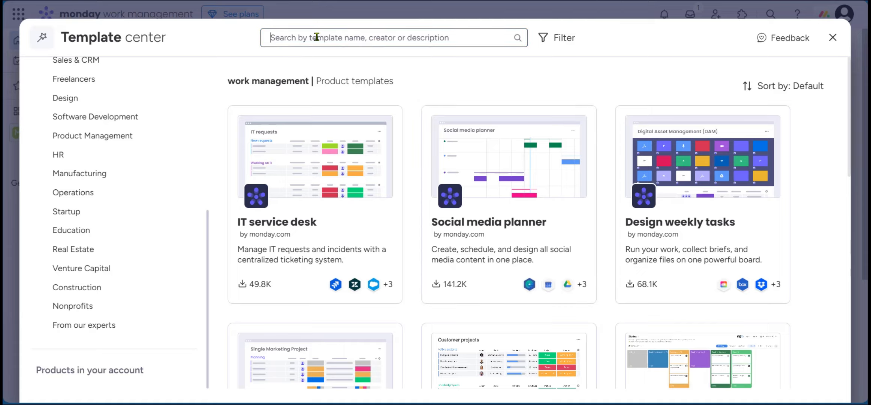
text(inventory)
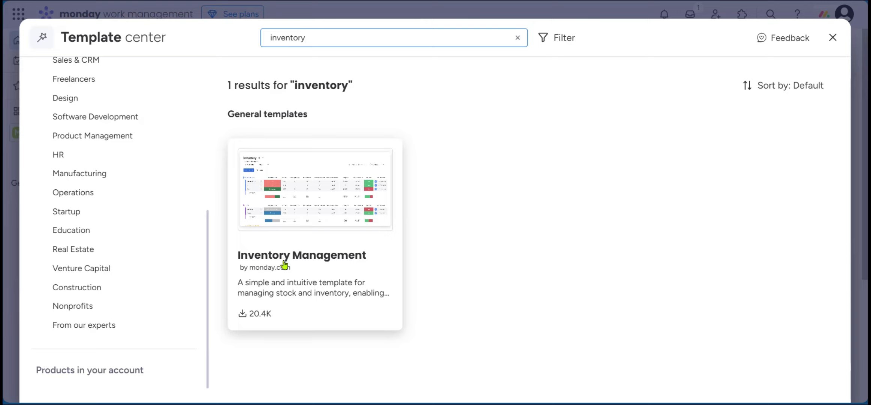
click(282, 225)
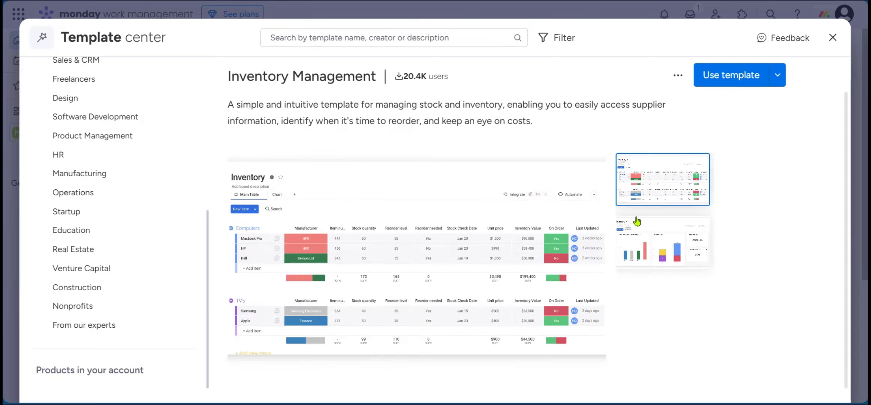
click(648, 244)
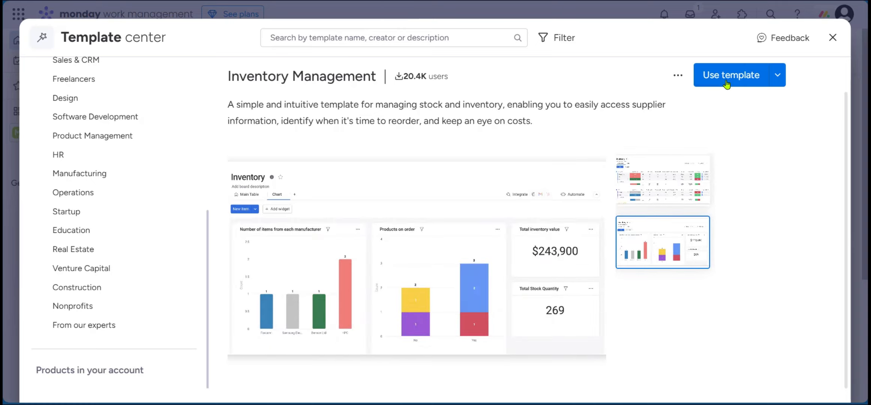
scroll(723, 132, up, 1)
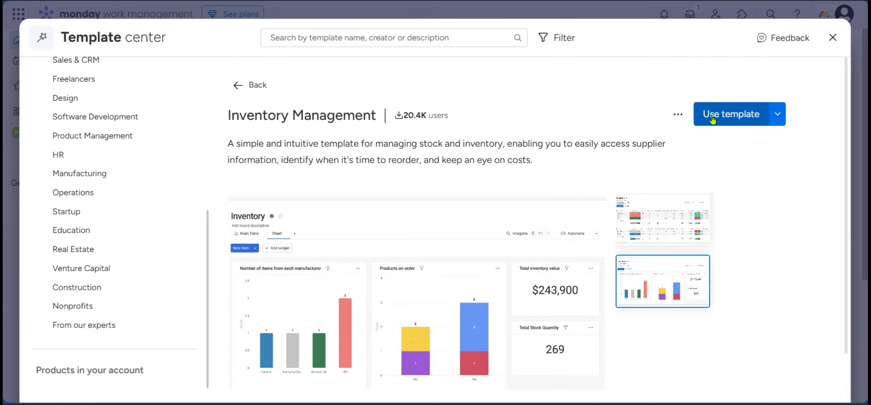
click(733, 118)
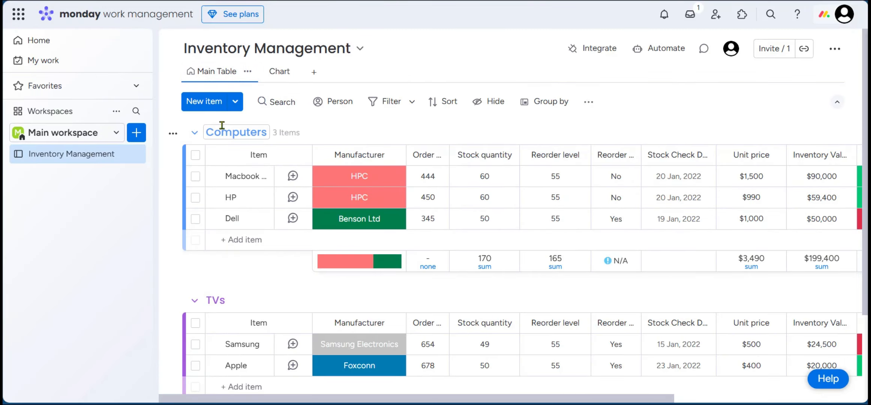
- Add a new group named SmartPhones below the TVs group on the Inventory Management board
scroll(224, 302, down, 3)
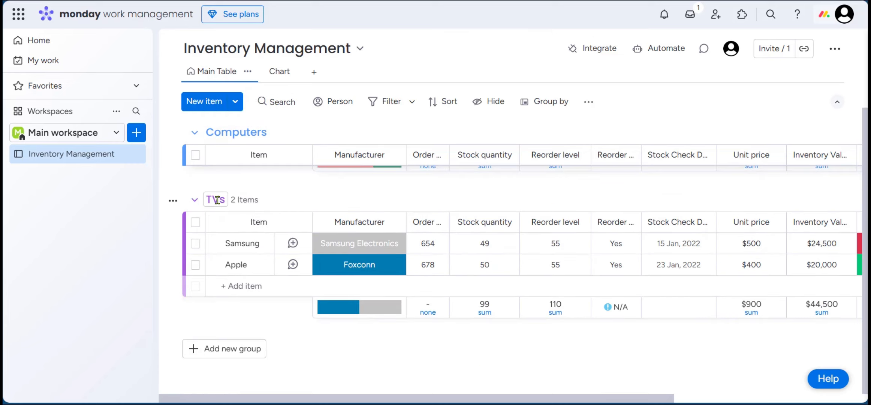
scroll(230, 232, up, 3)
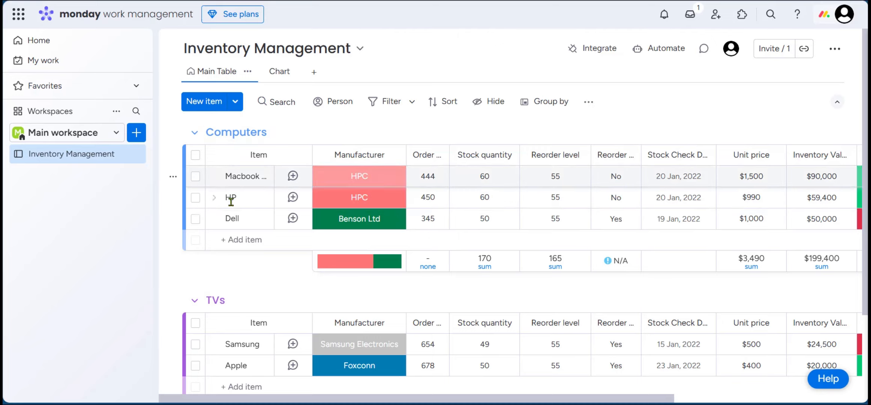
scroll(243, 240, down, 3)
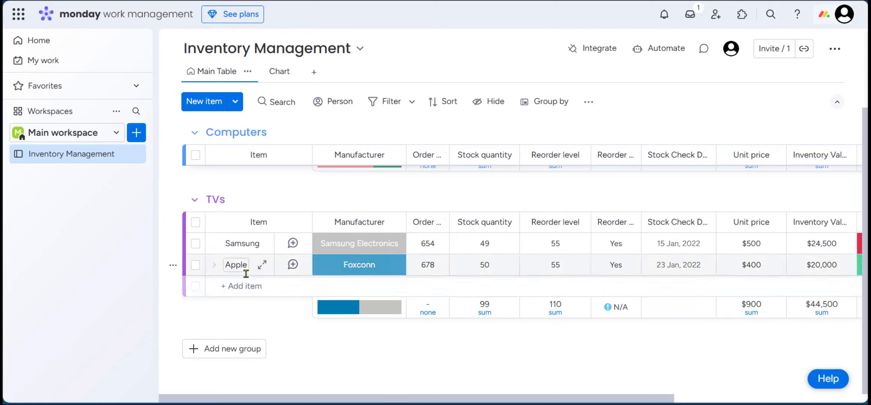
click(232, 358)
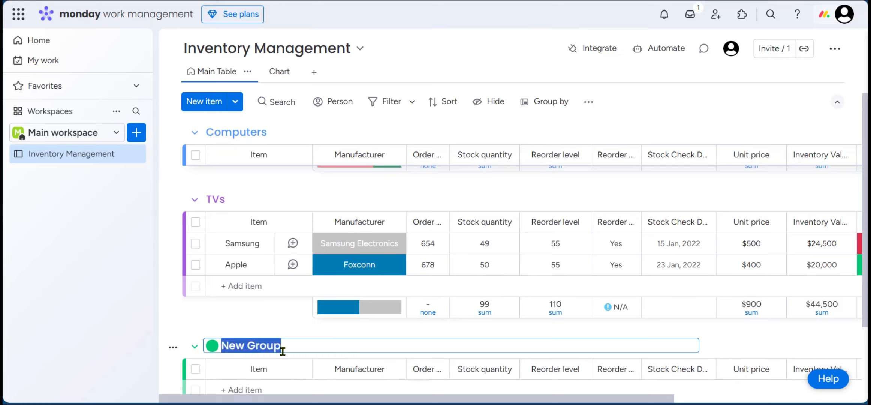
key(BackSpace)
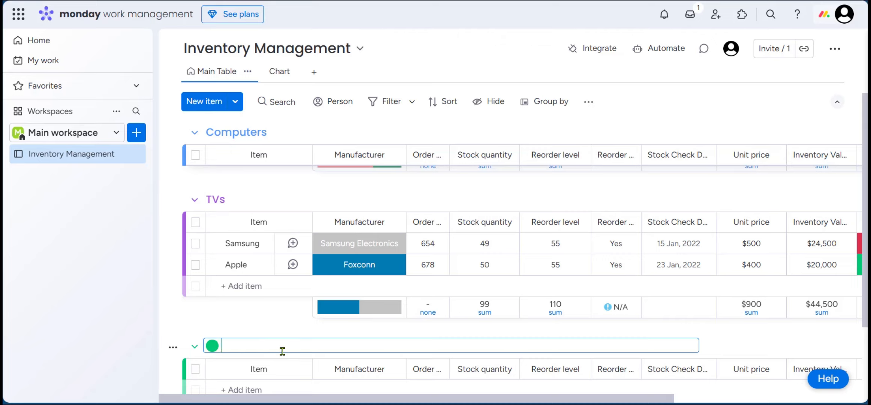
text(SmartPhones)
key(Return)
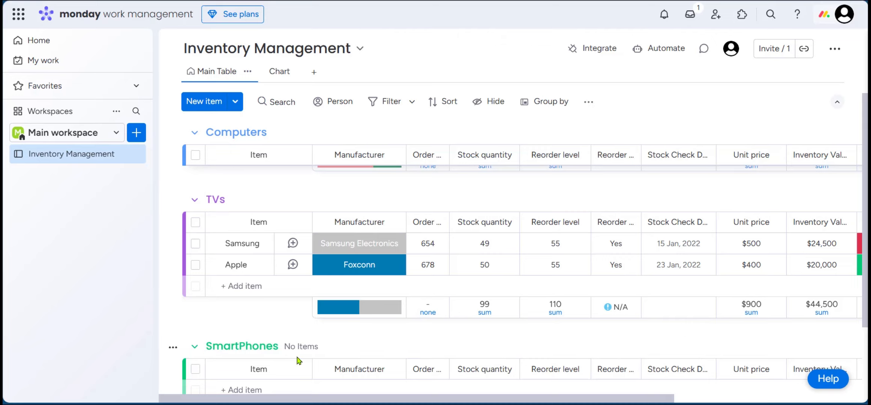
- Widen the Order ID column so that its full heading fits
scroll(291, 285, down, 2)
scroll(291, 285, up, 4)
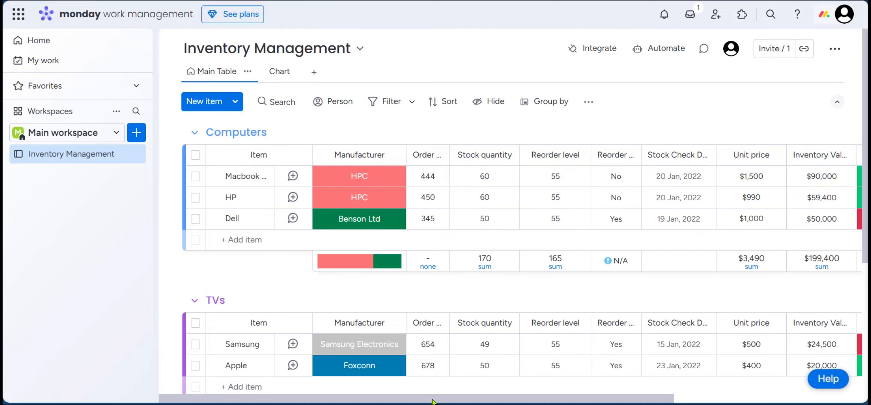
drag(433, 400, 263, 366)
drag(291, 399, 478, 399)
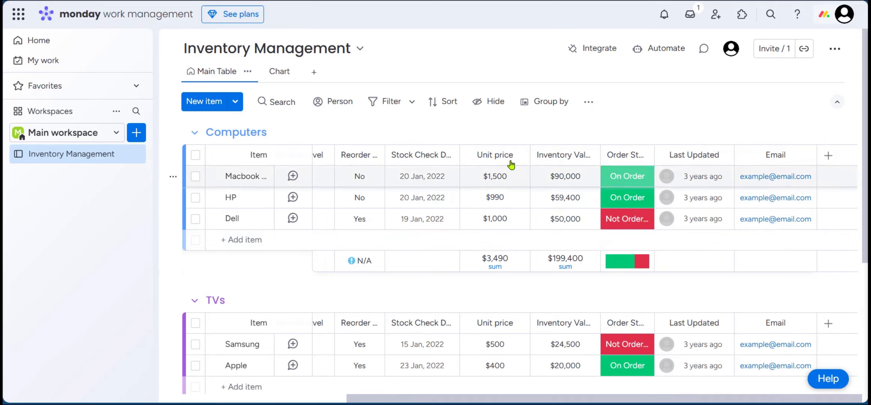
scroll(406, 388, left, 5)
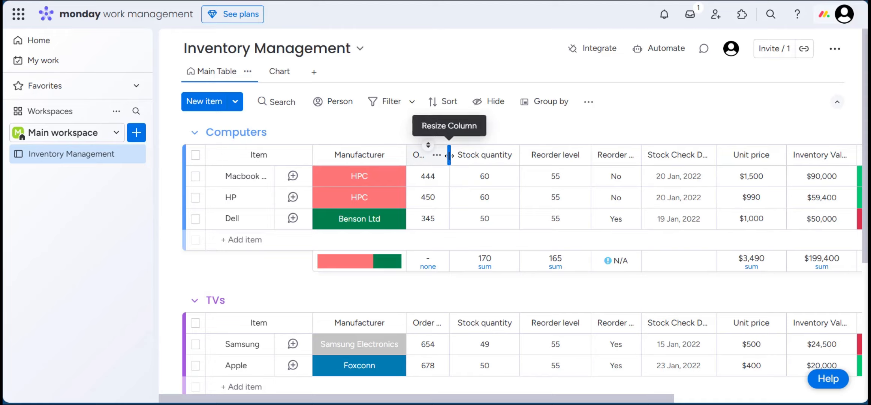
drag(449, 155, 489, 156)
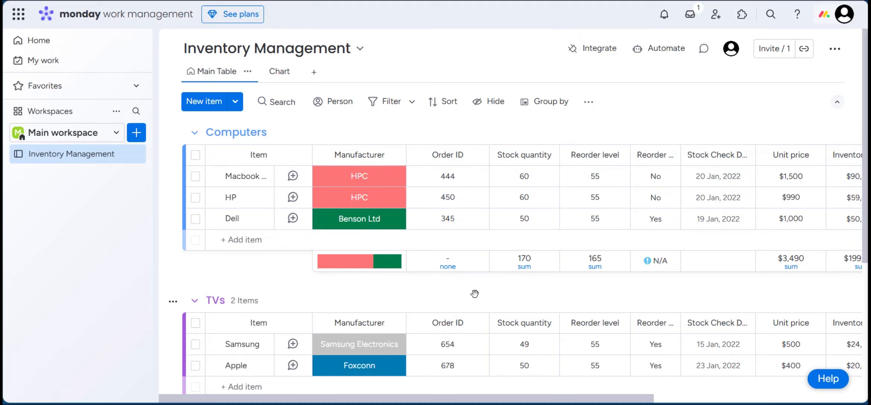
- Widen the Reorder needed and Stock Check Date columns so that their full headings fit
click(521, 176)
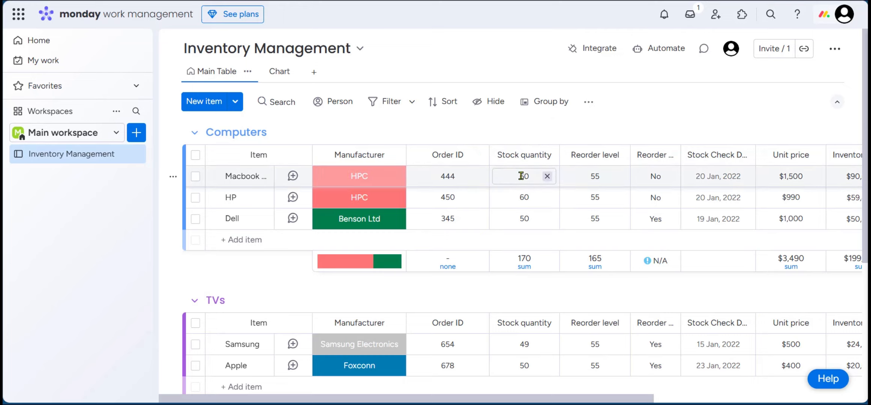
click(535, 200)
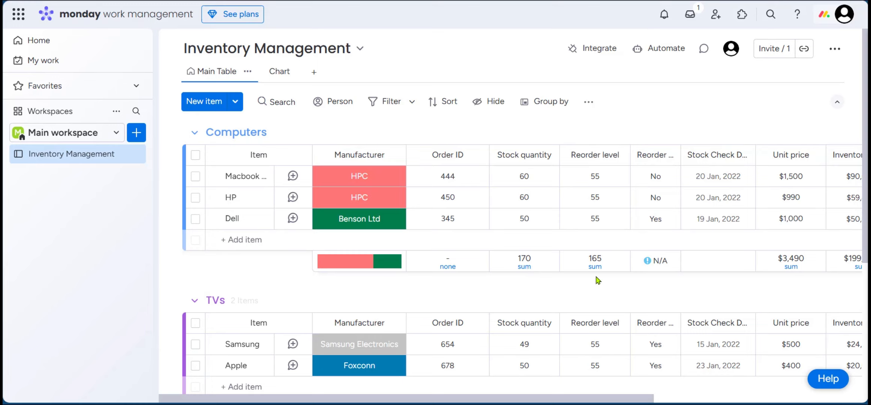
scroll(445, 212, right, 3)
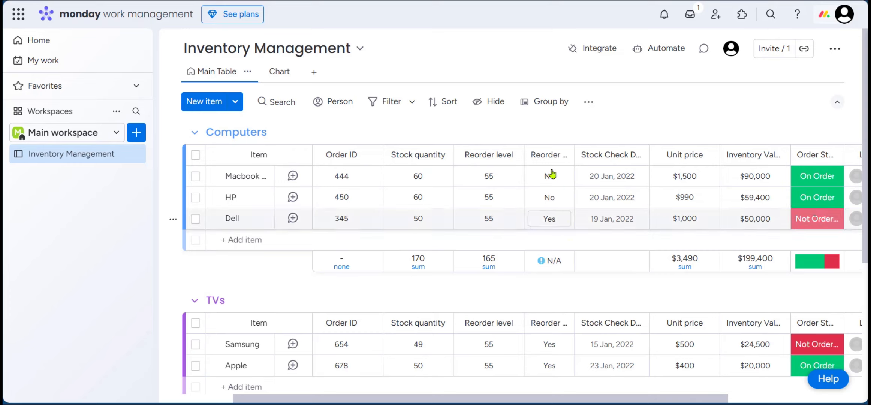
drag(575, 155, 631, 155)
drag(707, 154, 746, 154)
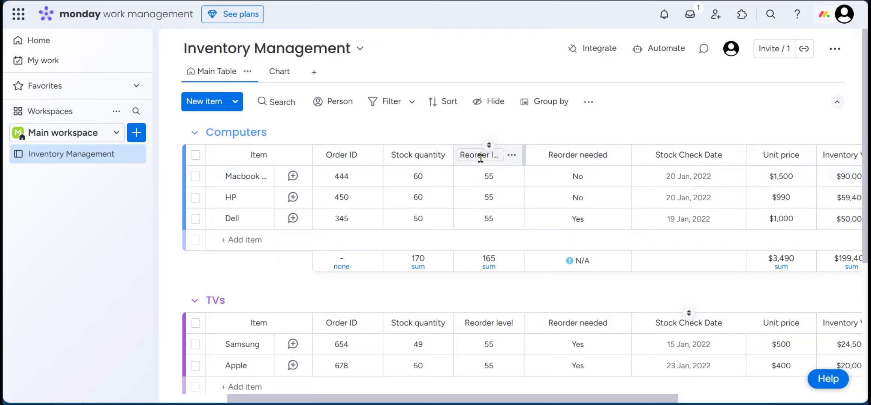
click(476, 158)
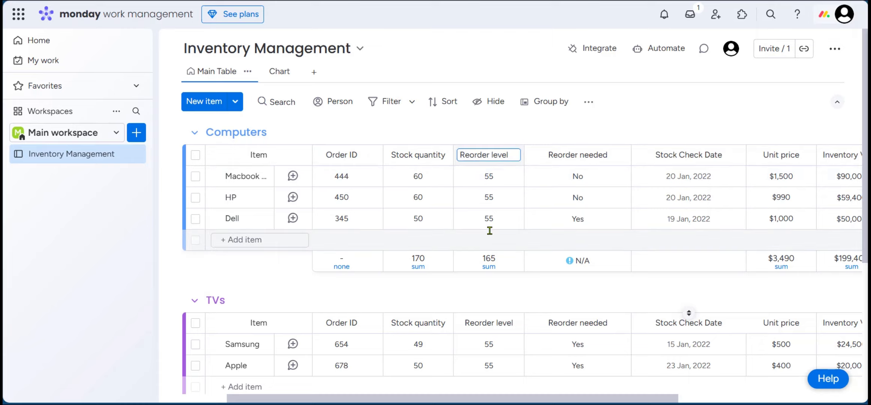
text(dcs)
key(Escape)
- Inspect the formula behind the Reorder needed value of the Apple item in the SmartPhones group and close it unchanged
scroll(483, 228, down, 5)
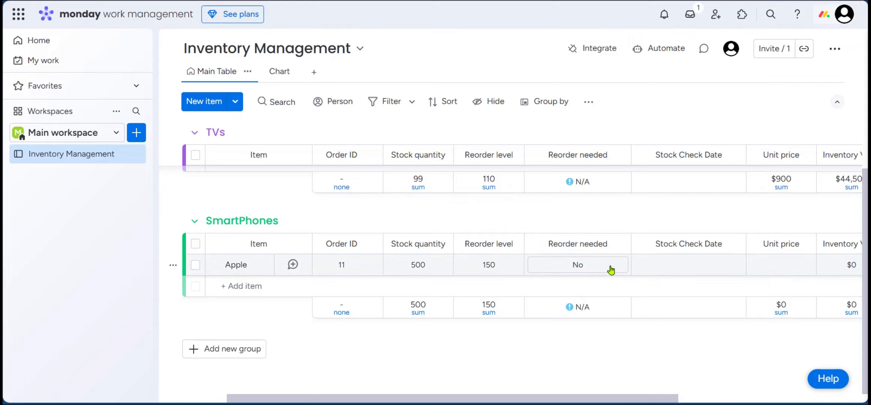
click(571, 270)
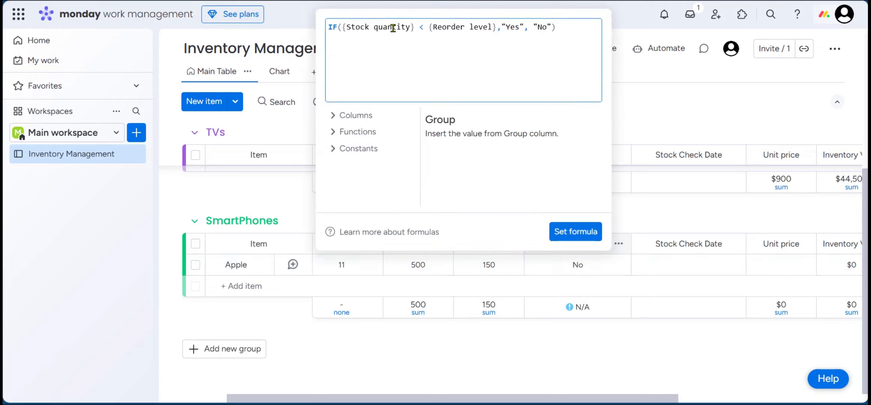
click(554, 261)
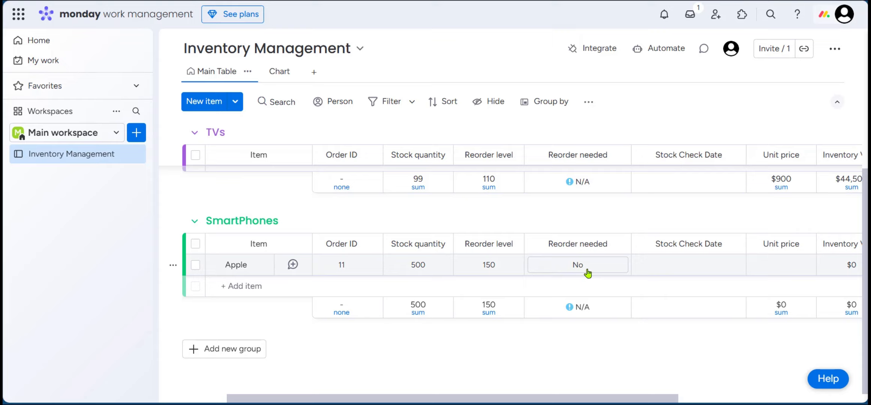
- Set the reorder level of the Apple item in the SmartPhones group to 600
click(487, 264)
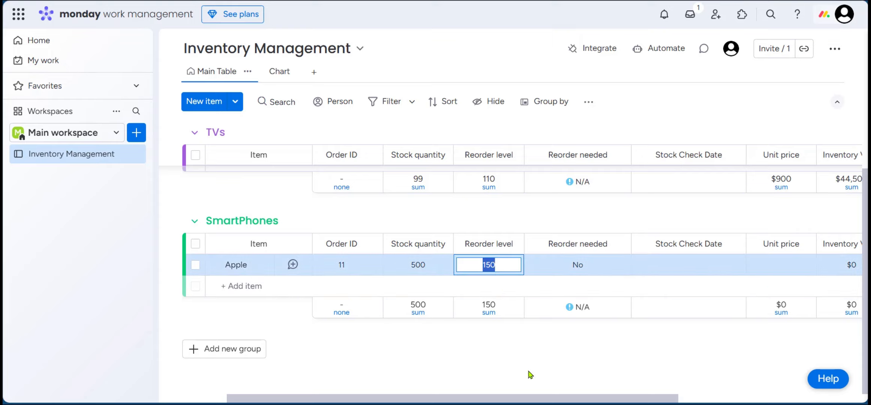
text(600)
key(Return)
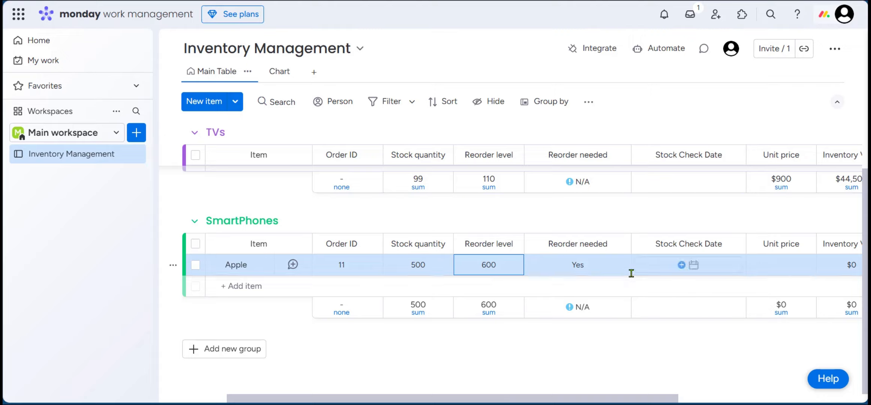
- Set the SmartPhones Apple item's stock check date to 15 January 2025 and its unit price to $0
scroll(444, 263, right, 5)
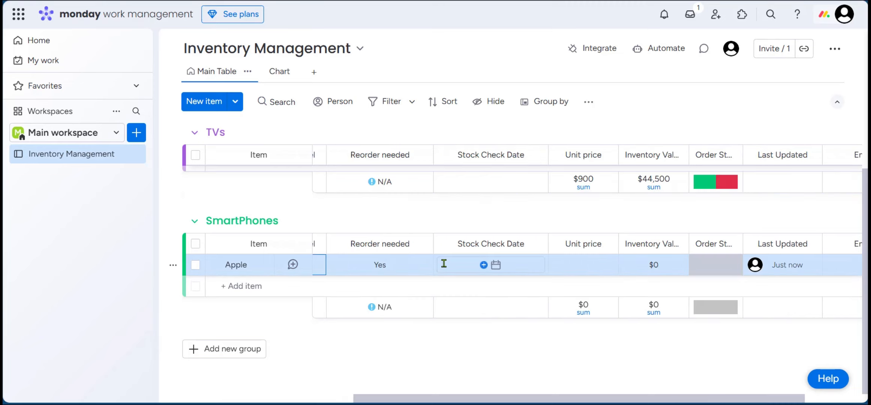
click(483, 265)
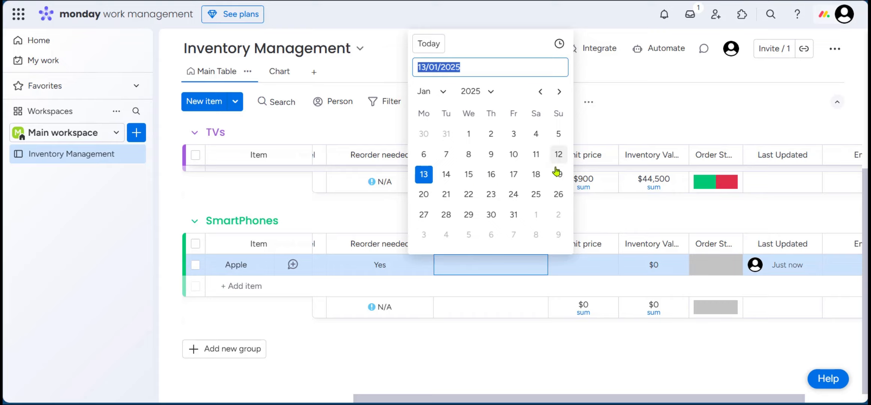
click(467, 177)
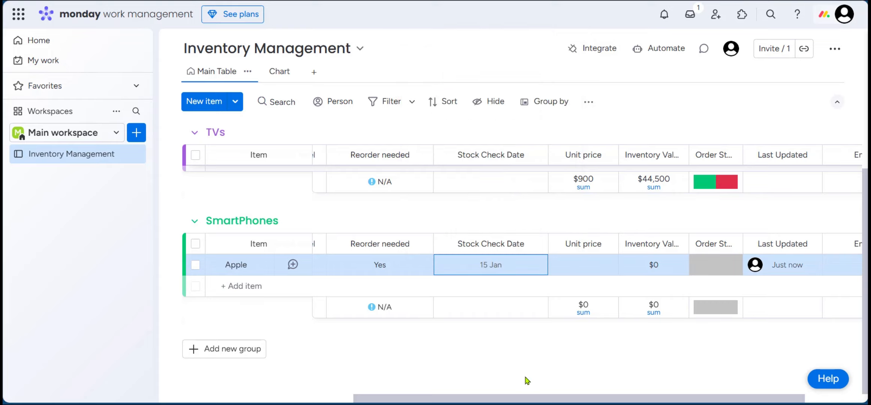
click(576, 264)
click(609, 359)
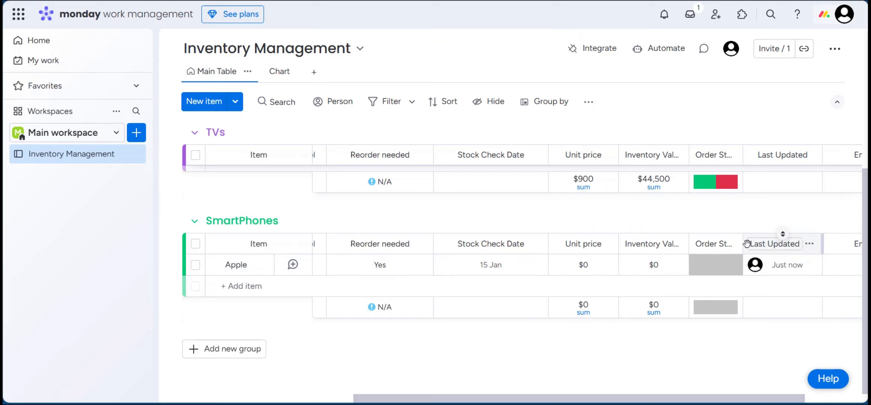
- Widen the Order Status column so that its full heading fits
drag(743, 244, 770, 244)
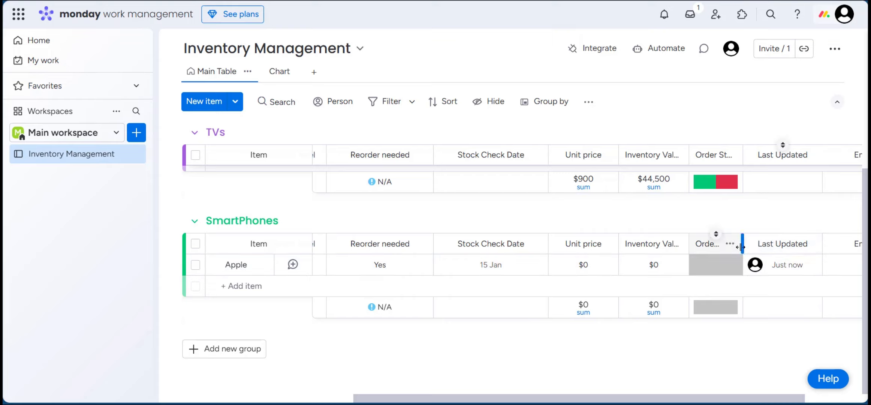
drag(743, 244, 784, 244)
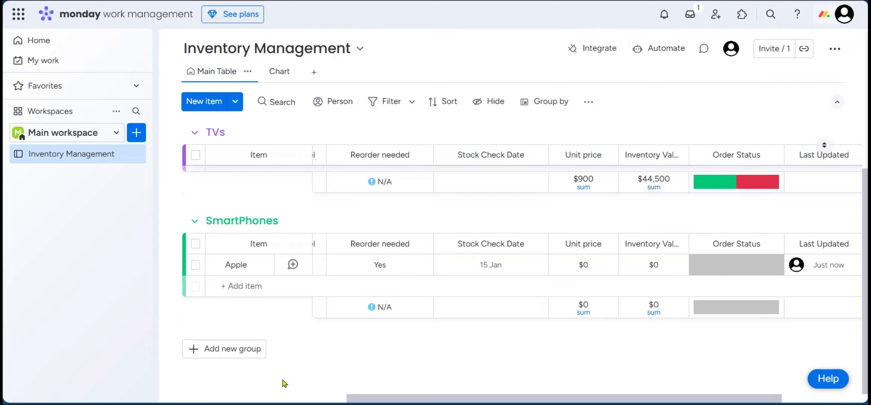
- Add a new group below SmartPhones and delete that empty group again
click(210, 354)
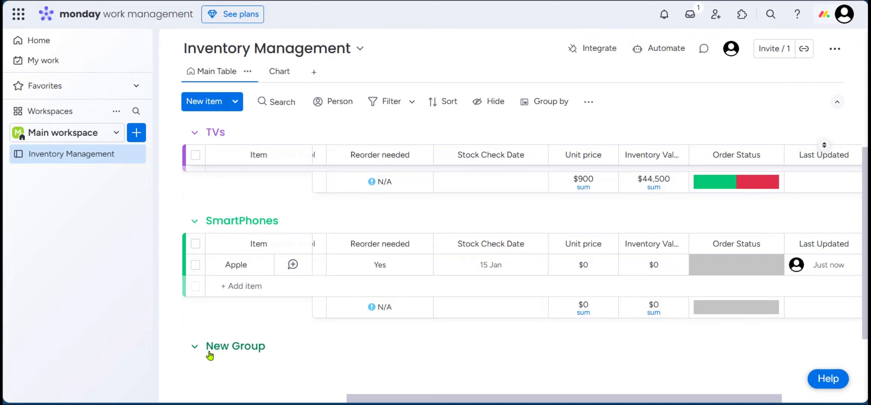
click(172, 348)
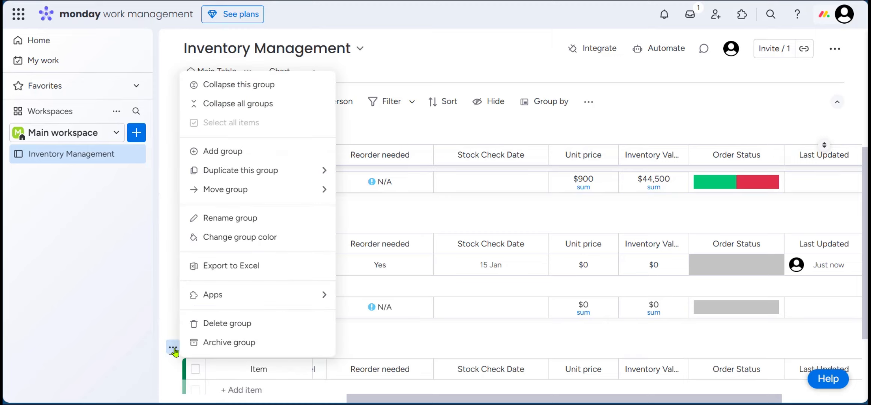
click(220, 324)
click(537, 232)
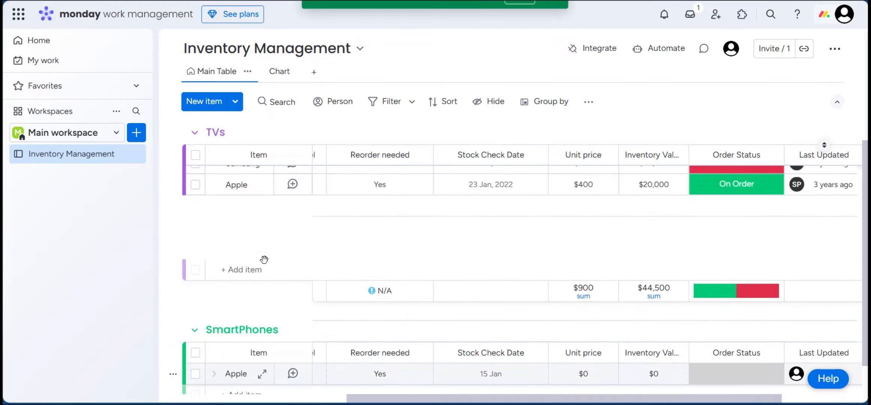
- Look over the items in the Computers, TVs and SmartPhones groups of the board
scroll(255, 251, up, 5)
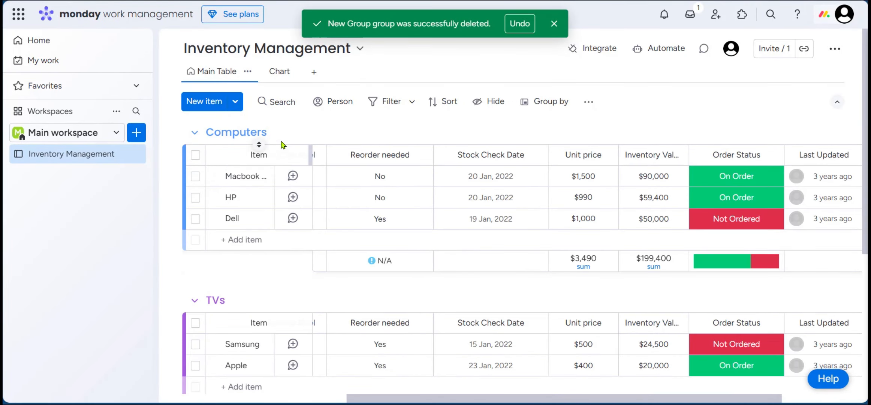
scroll(388, 246, down, 5)
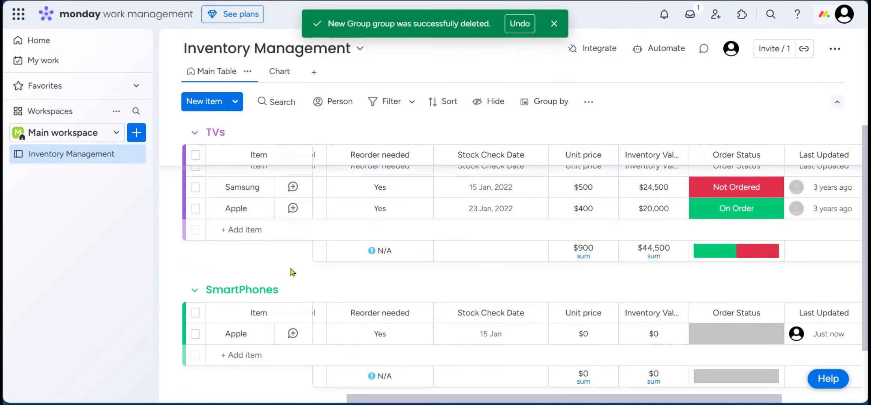
scroll(315, 310, up, 3)
scroll(315, 308, down, 4)
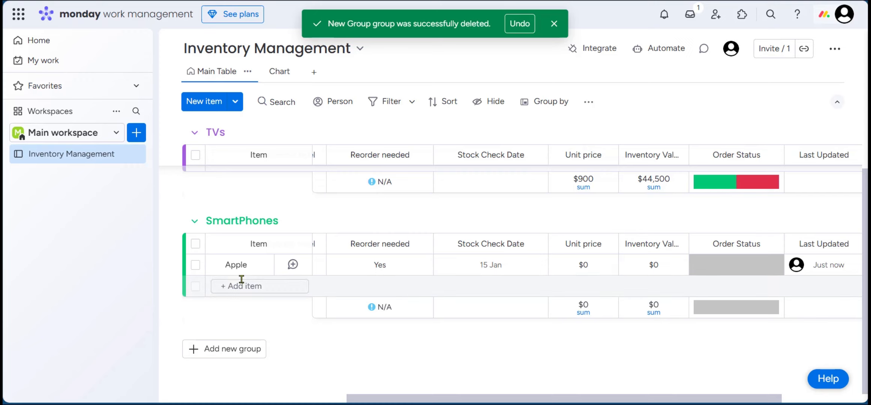
scroll(383, 216, up, 5)
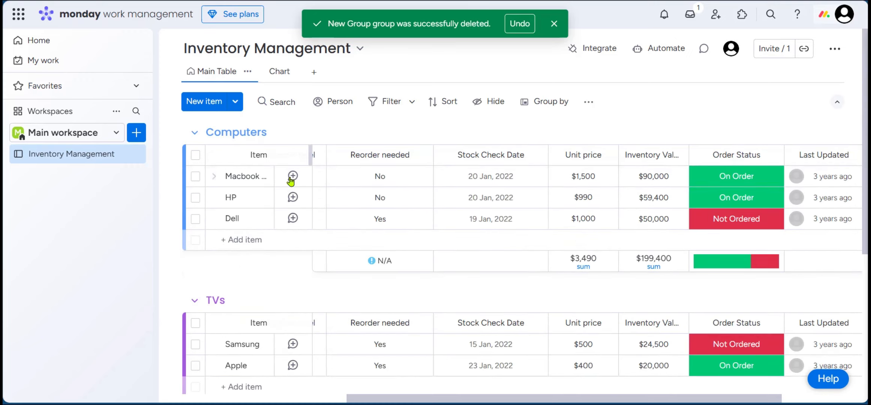
scroll(344, 282, down, 5)
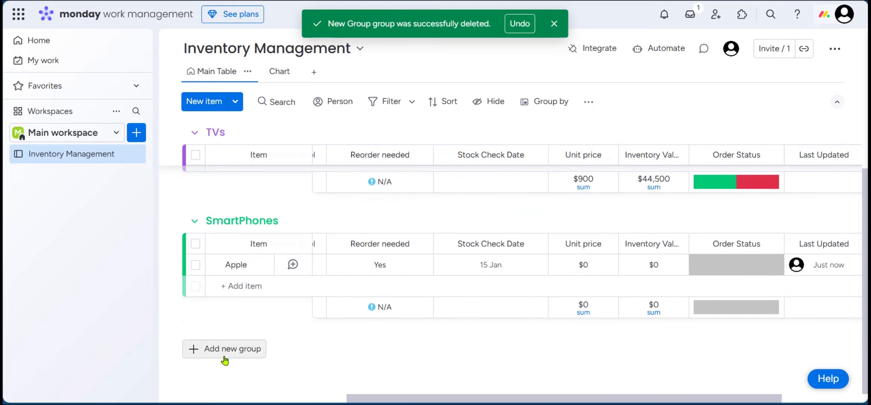
scroll(256, 290, up, 5)
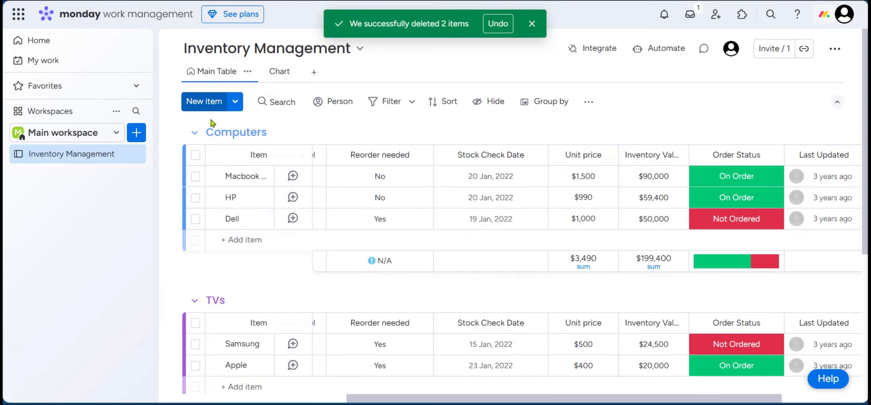
- Add four new items with the default name at the start of the Computers group
click(193, 104)
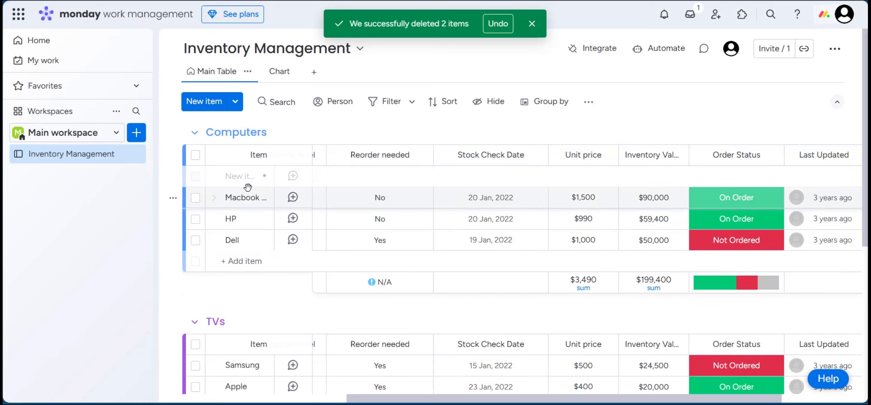
click(202, 104)
click(200, 104)
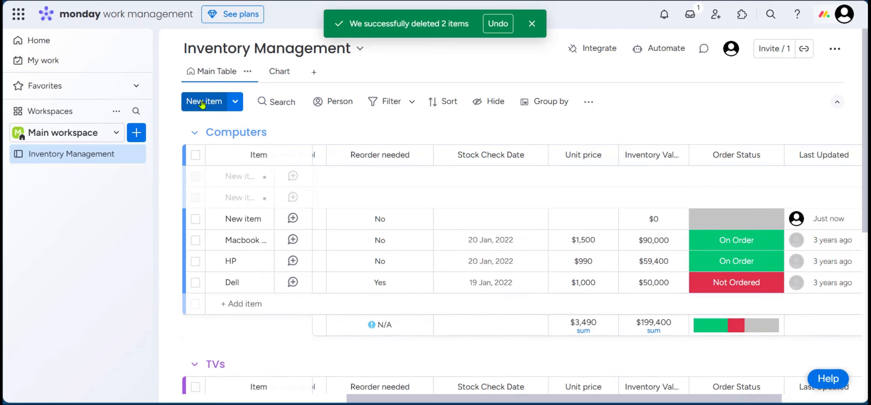
click(199, 104)
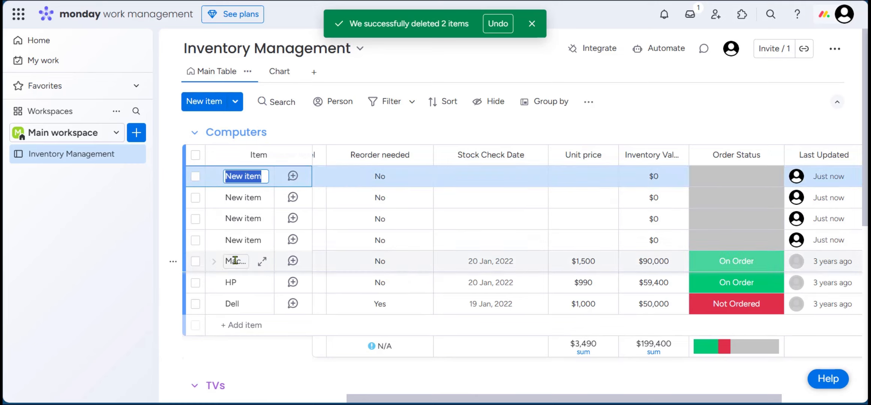
click(196, 180)
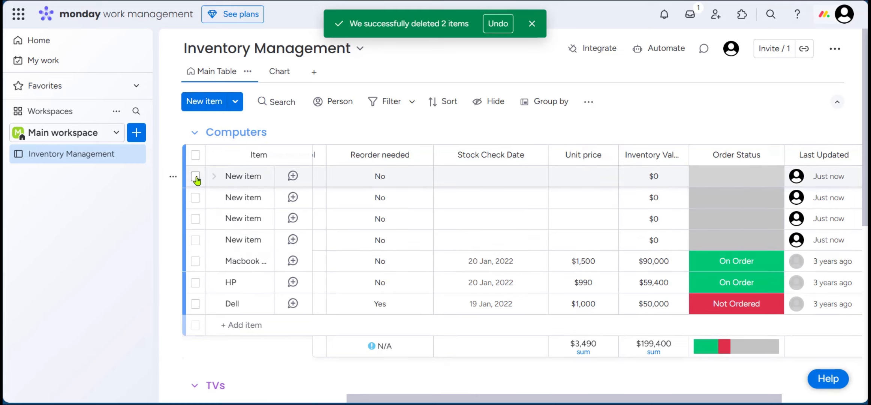
- Select the four blank new items in the Computers group together and delete them
click(196, 176)
shift+click(195, 240)
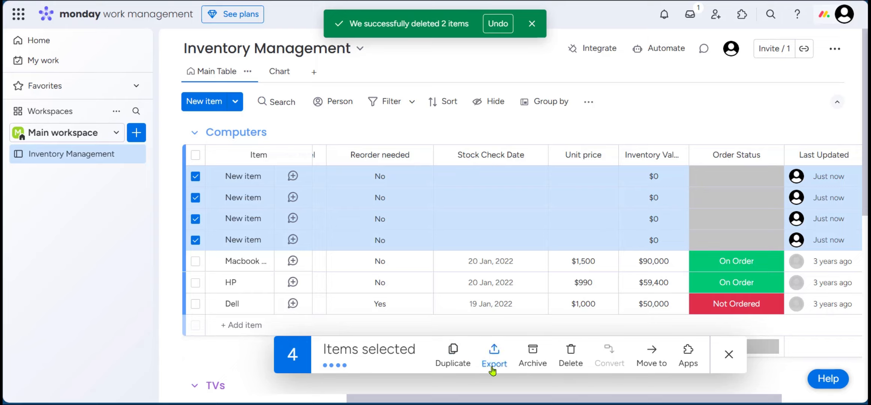
click(579, 361)
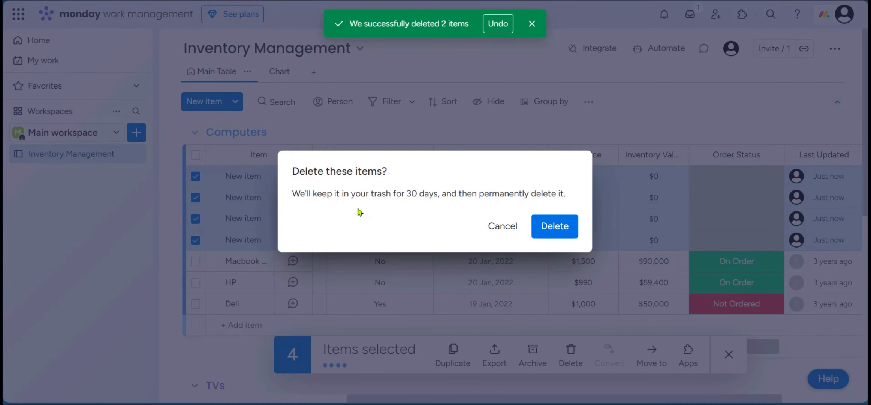
click(562, 229)
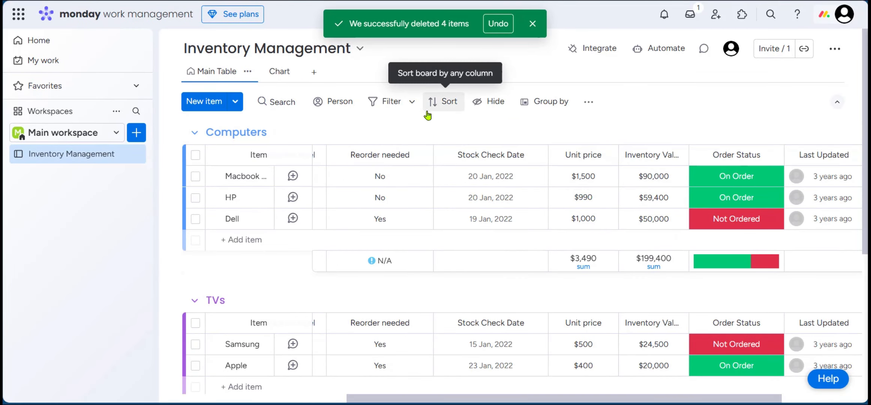
- Sort the board by Stock quantity in ascending order
click(443, 104)
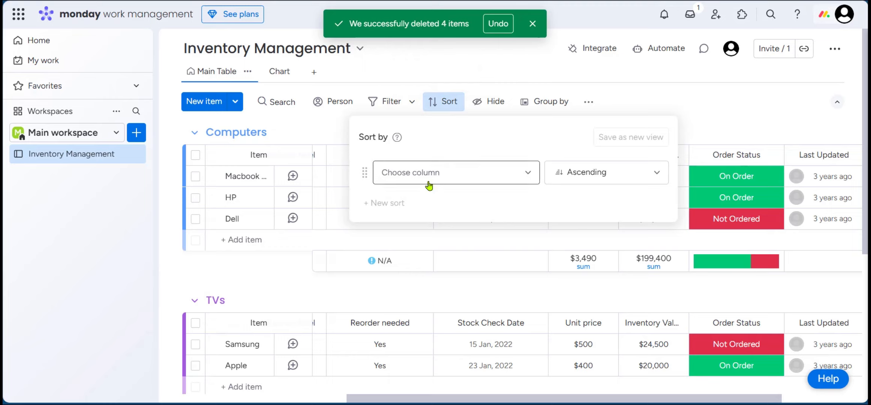
click(505, 179)
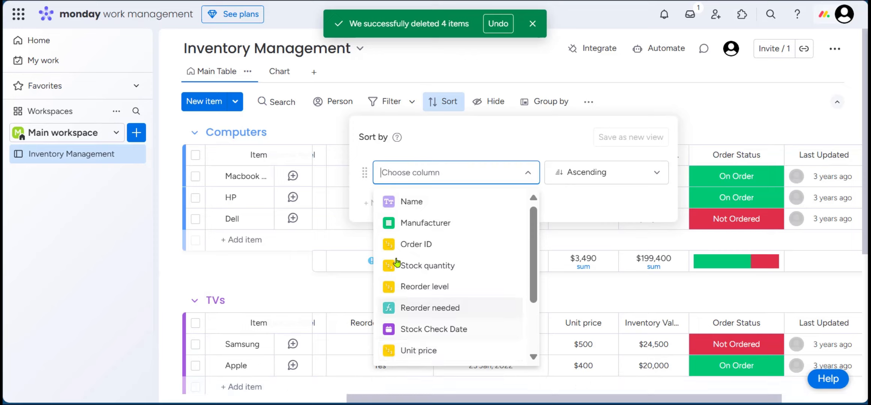
click(416, 265)
click(708, 120)
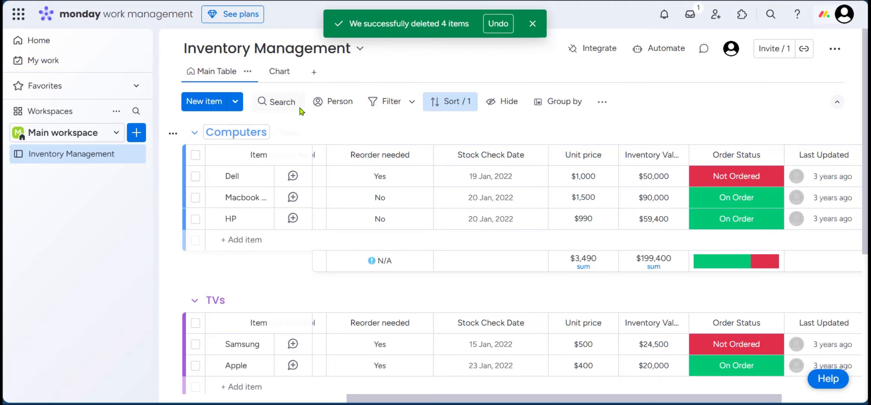
- Examine the board's Chart view: the items per manufacturer and products on order charts, and the total inventory and stock quantity widgets
click(276, 74)
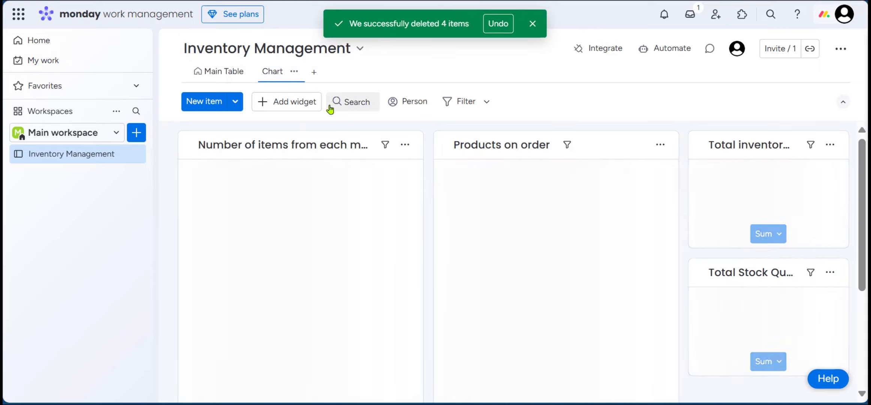
scroll(279, 220, down, 2)
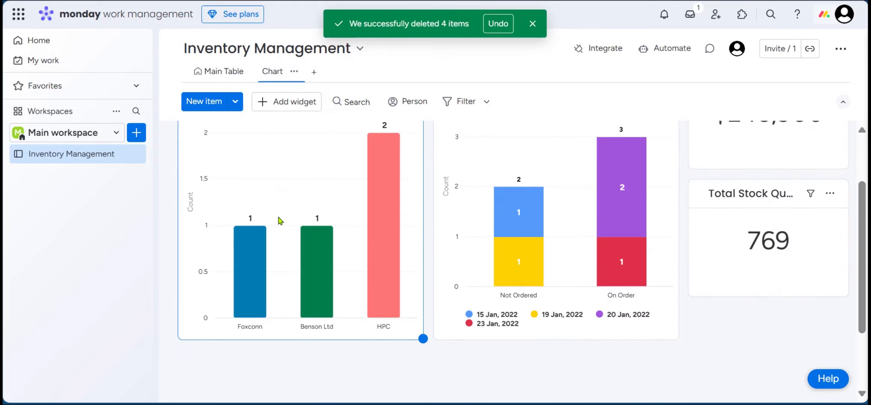
mouse_move(326, 302)
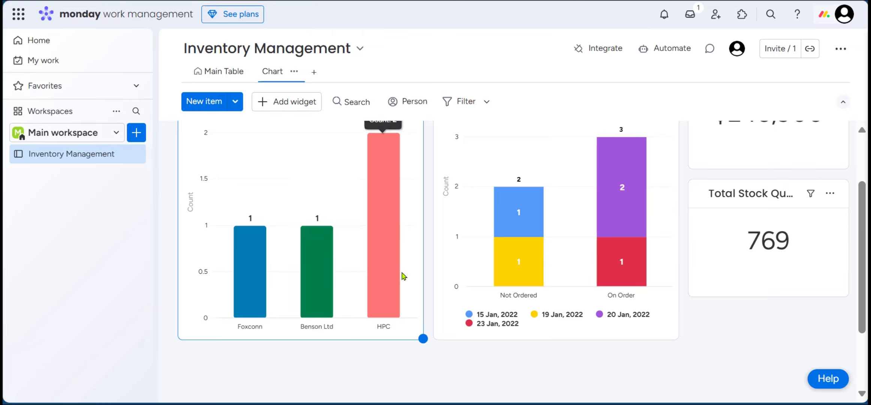
scroll(403, 276, up, 2)
scroll(400, 272, down, 4)
scroll(394, 266, up, 4)
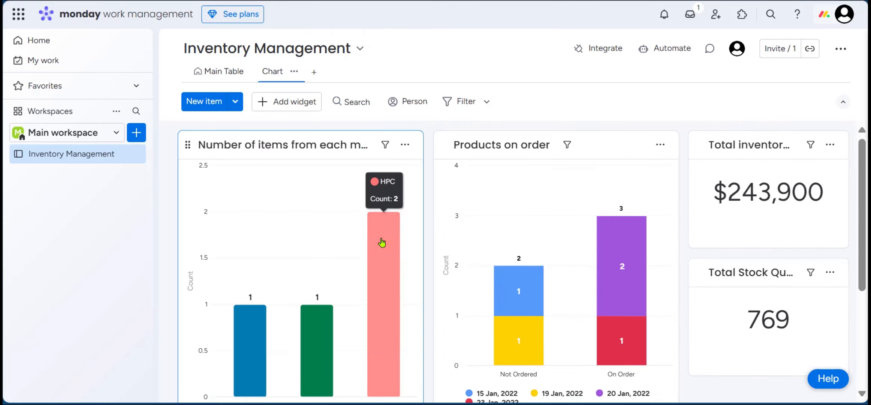
scroll(379, 258, down, 4)
scroll(345, 214, up, 4)
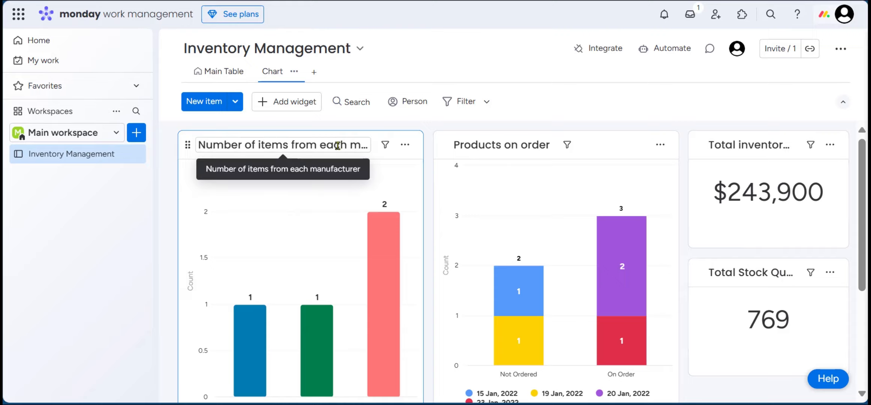
scroll(338, 197, down, 2)
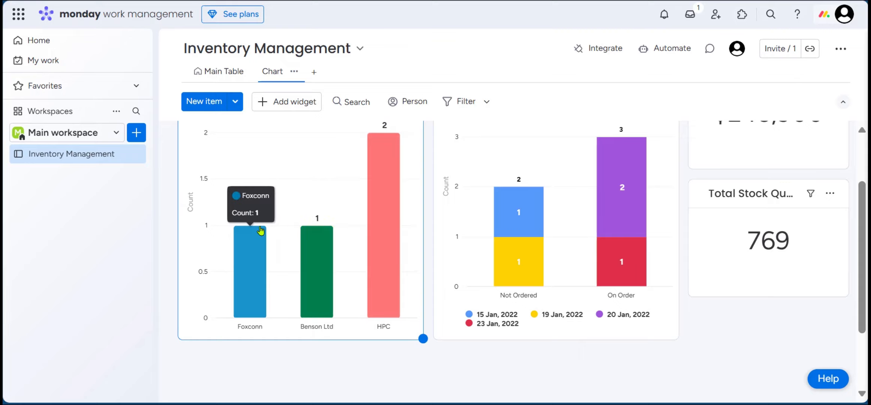
scroll(452, 159, up, 2)
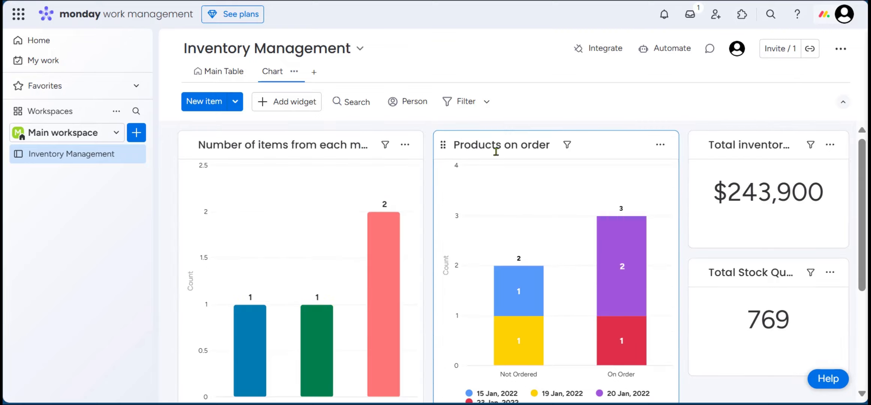
scroll(647, 183, down, 2)
scroll(660, 139, up, 2)
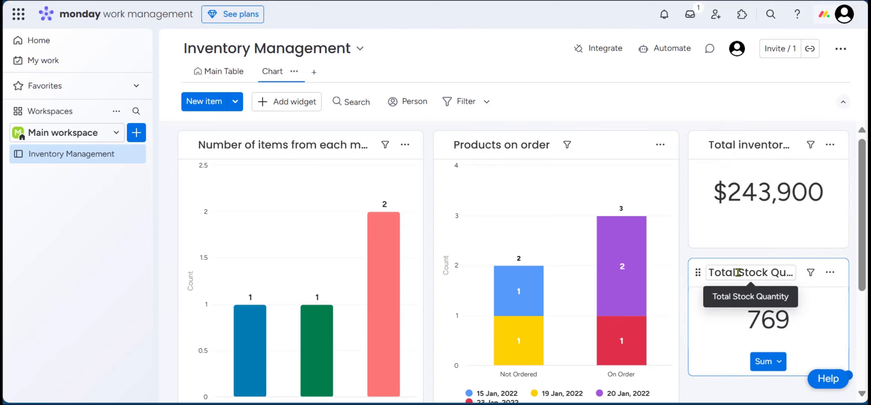
scroll(737, 270, down, 5)
- Return to the Main Table and browse the automation center's templates, from the custom automation option through the basic and integration templates
click(224, 71)
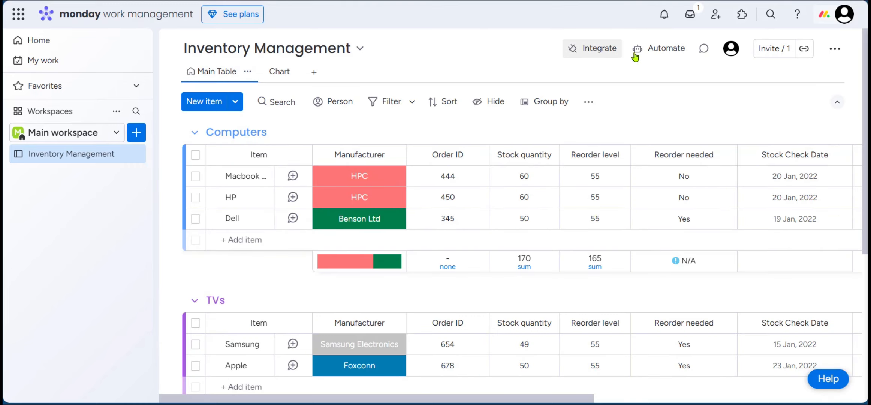
click(662, 52)
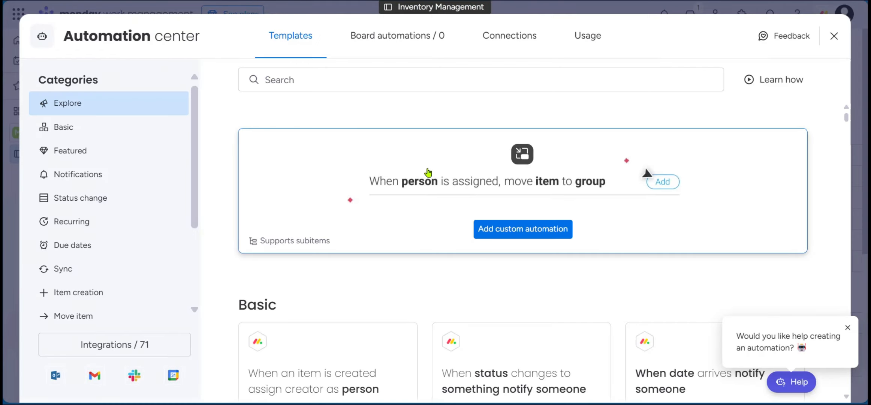
scroll(429, 172, down, 4)
scroll(222, 192, up, 4)
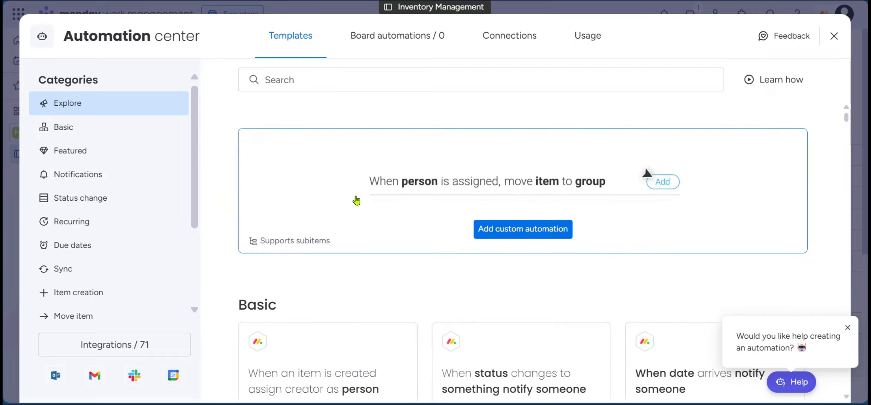
scroll(522, 229, down, 4)
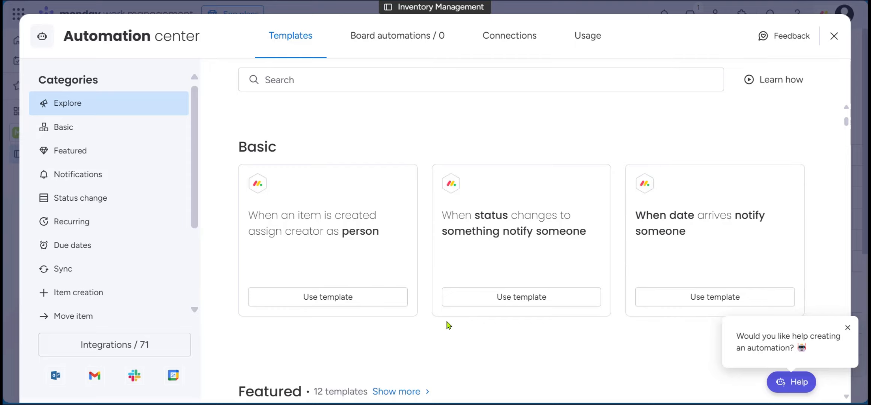
scroll(448, 325, down, 8)
scroll(446, 322, up, 4)
scroll(445, 320, down, 4)
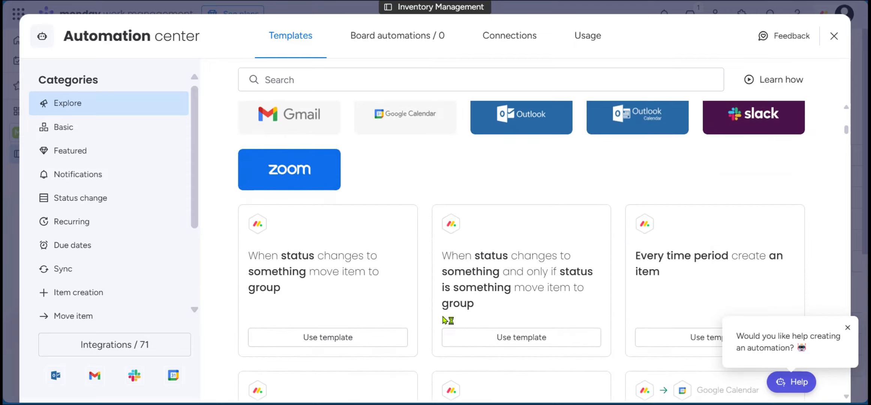
scroll(443, 316, up, 5)
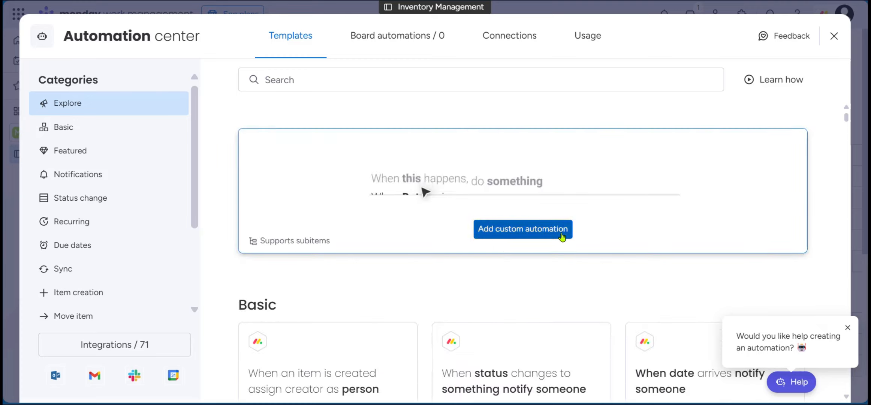
- Create a custom board automation that duplicates the item whenever an item is created, and close the automation center
click(513, 236)
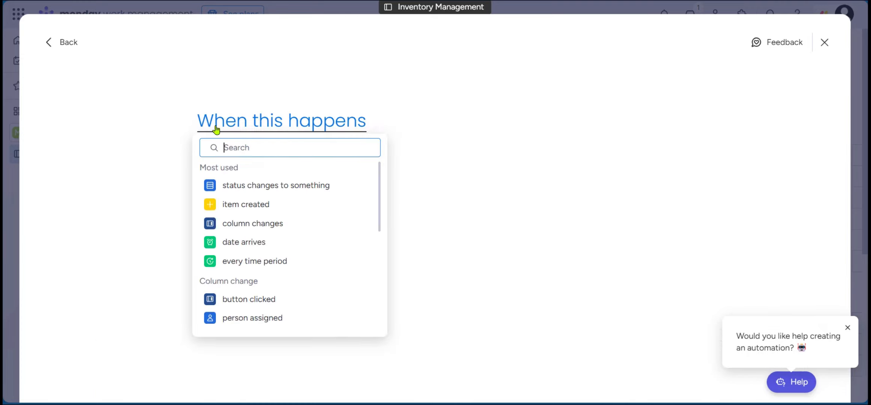
click(231, 205)
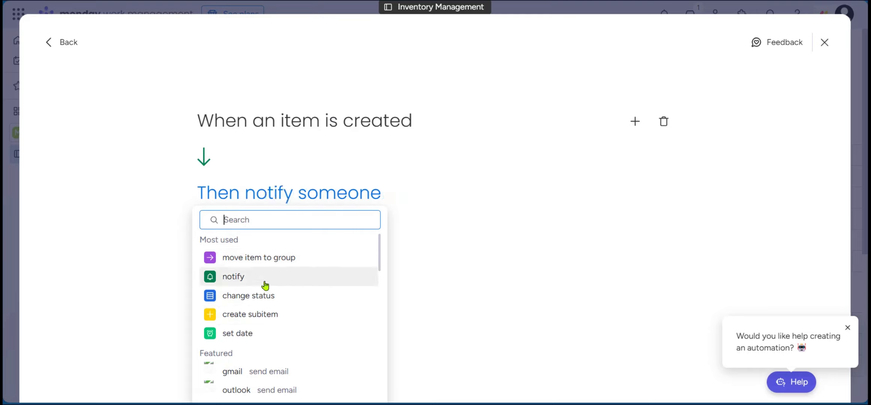
scroll(262, 292, down, 5)
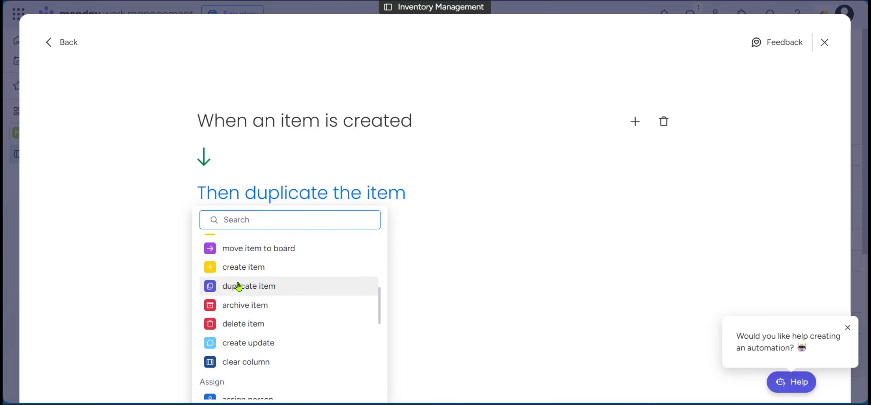
click(238, 287)
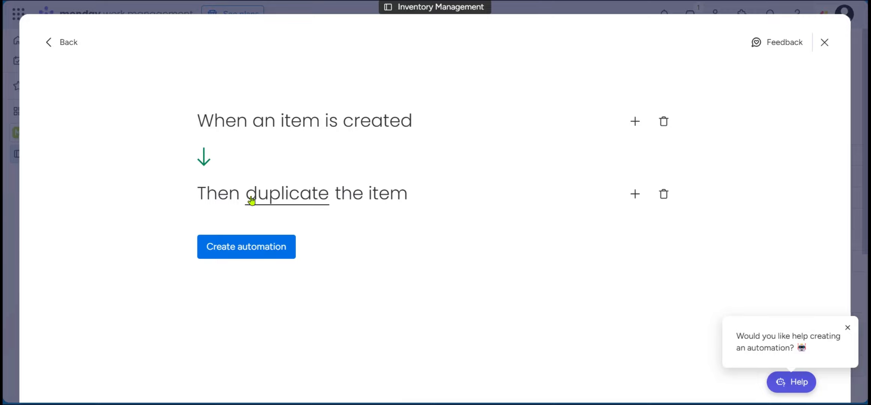
click(268, 251)
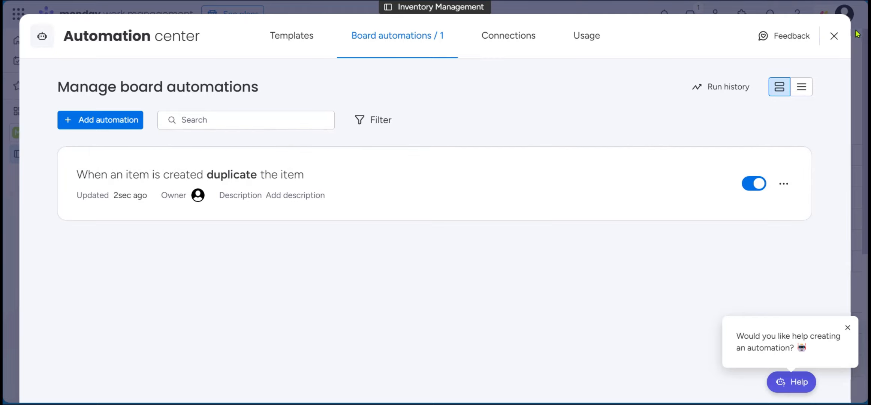
click(833, 40)
- Add a new item named Samsung to the SmartPhones group
scroll(242, 262, down, 5)
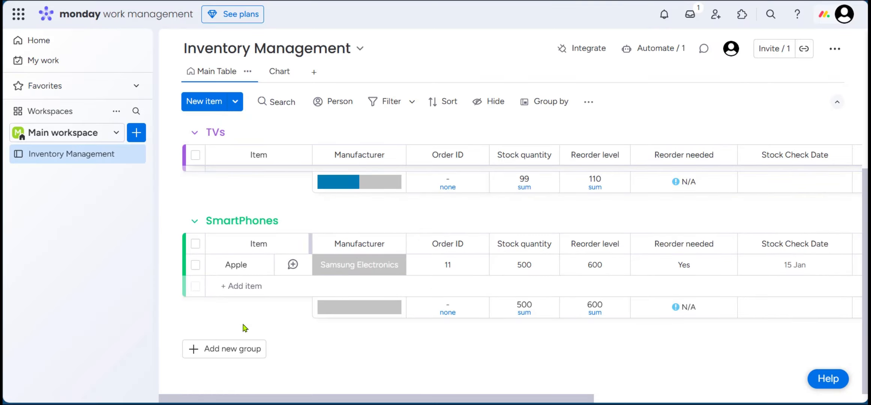
click(229, 288)
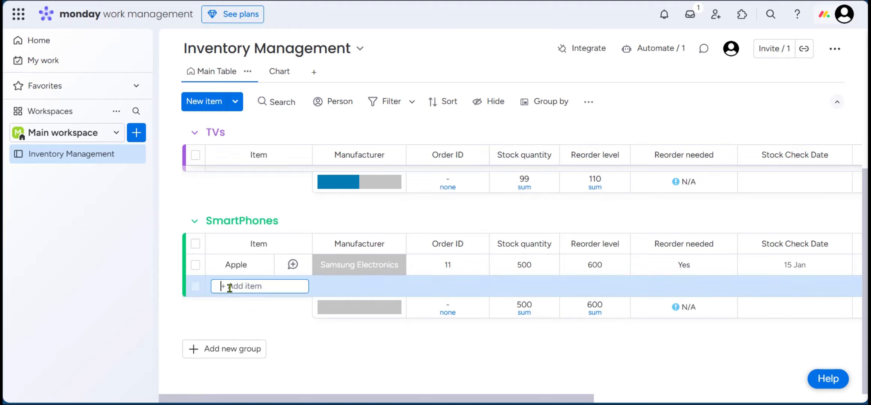
text(Samsung)
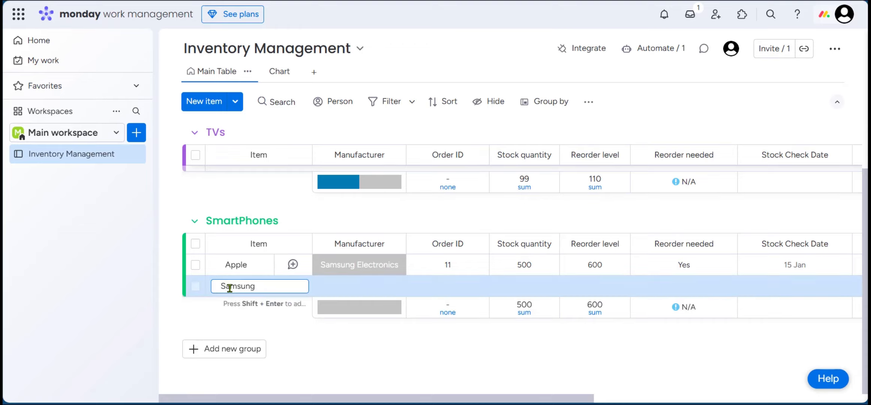
key(Return)
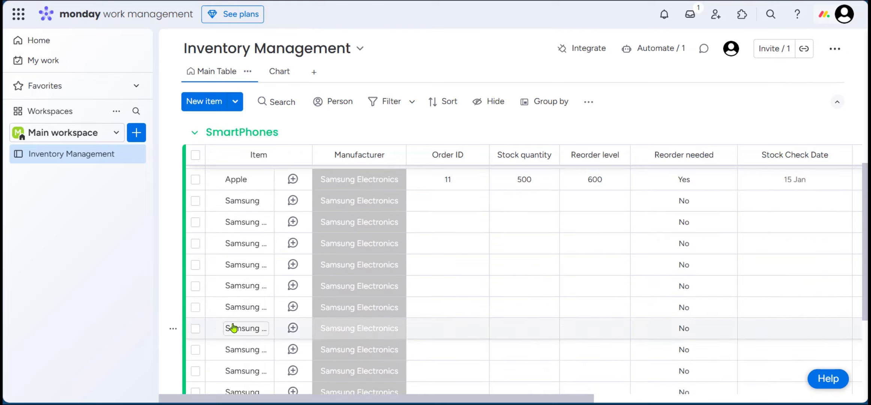
- Select the eleven duplicated Samsung items in the SmartPhones group and delete them, leaving the original Samsung item
scroll(233, 324, up, 10)
scroll(233, 323, down, 6)
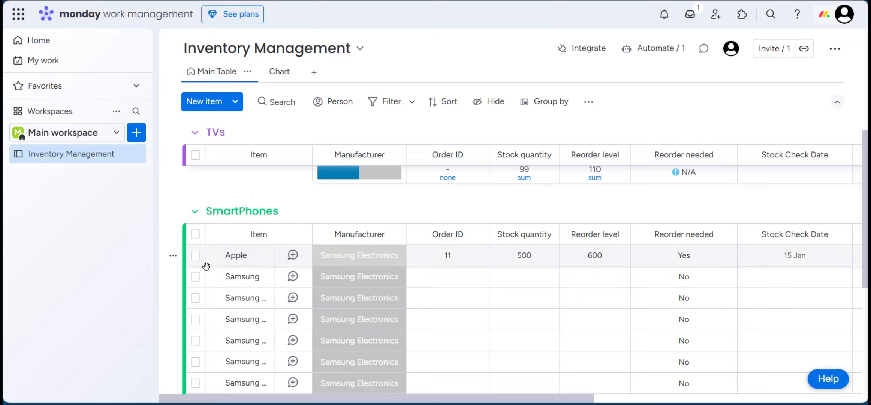
scroll(247, 323, down, 5)
scroll(245, 324, up, 6)
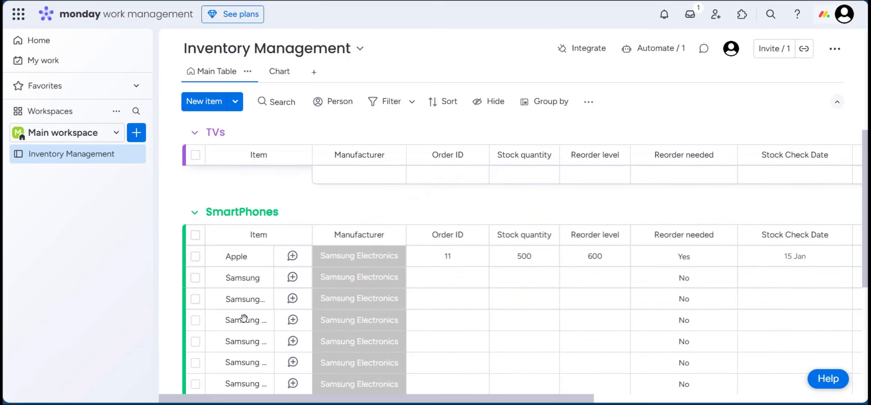
scroll(247, 323, down, 3)
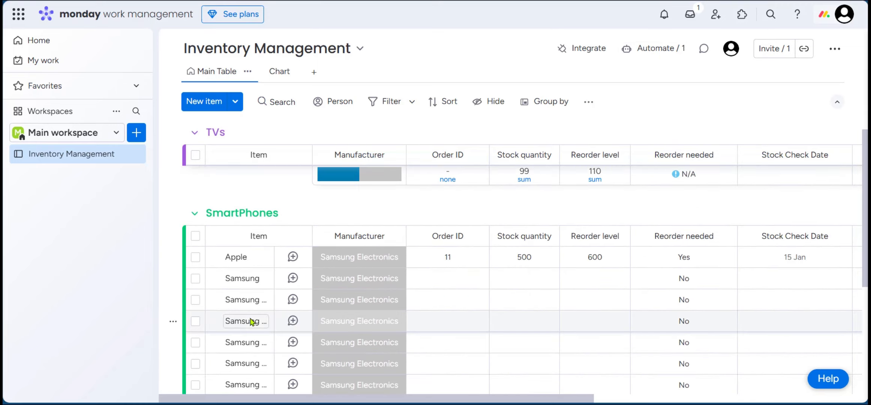
click(196, 299)
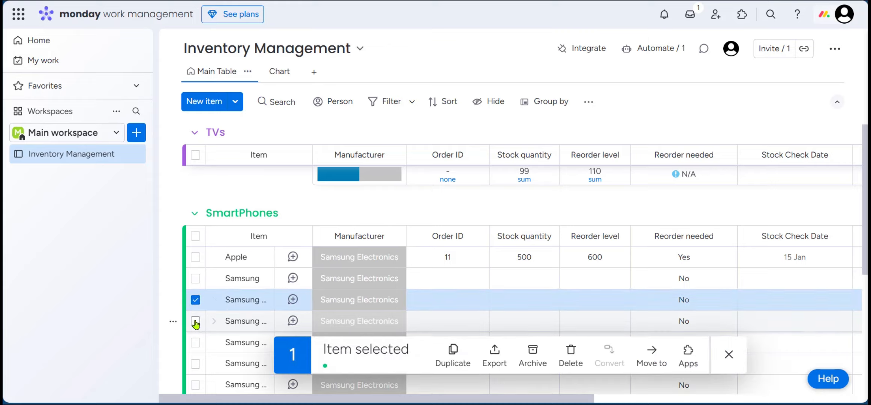
click(195, 321)
click(196, 342)
scroll(205, 350, down, 3)
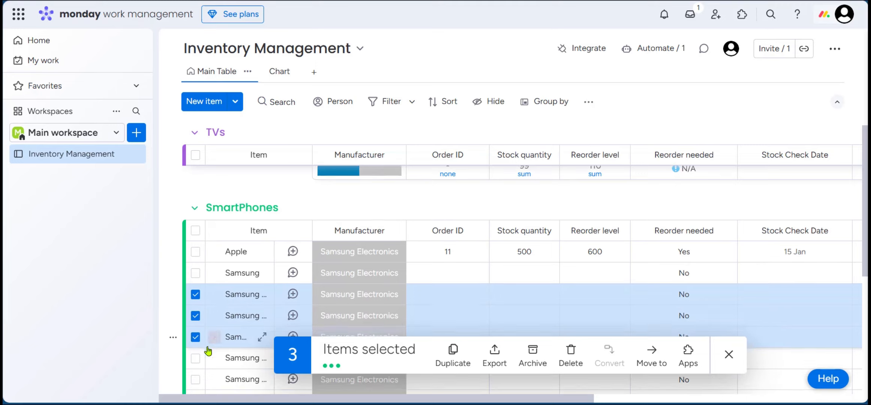
click(195, 285)
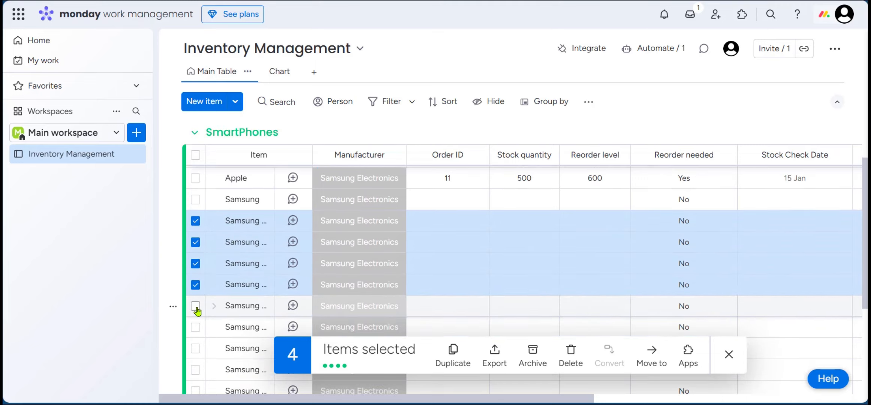
click(195, 306)
click(195, 327)
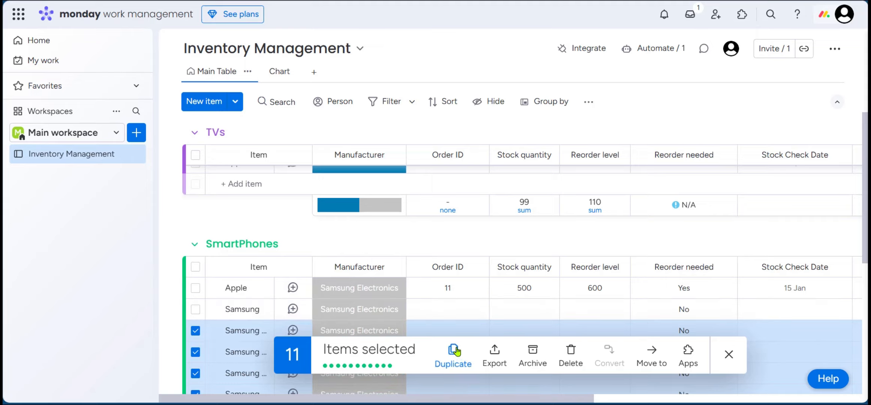
click(570, 353)
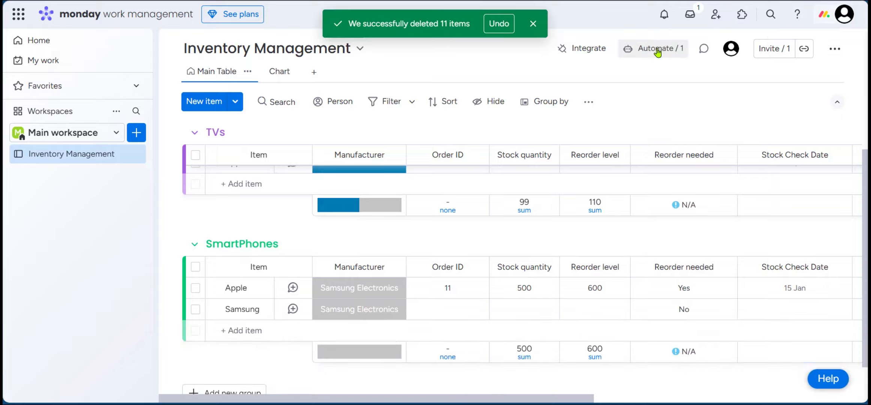
- Turn off the board automation that duplicates newly created items and return to the board
click(657, 52)
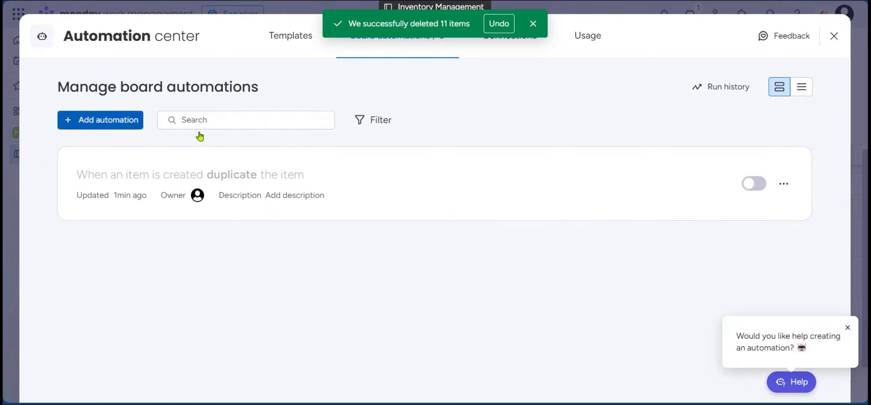
click(833, 36)
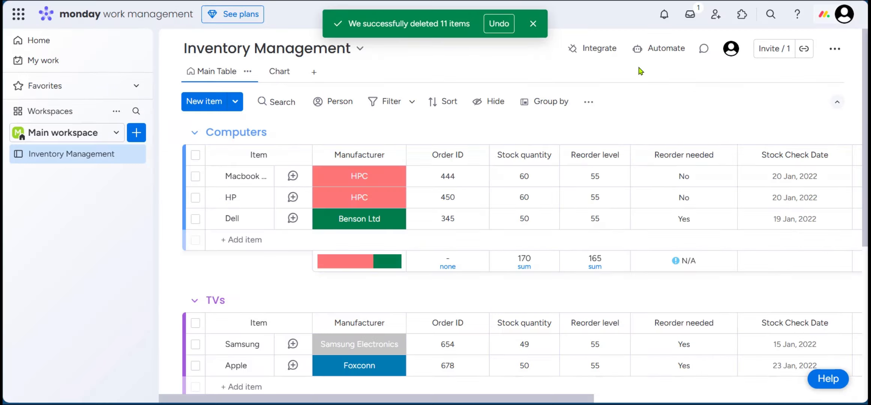
- Browse the board's available integrations and examine the Slack integration's automation templates
click(588, 53)
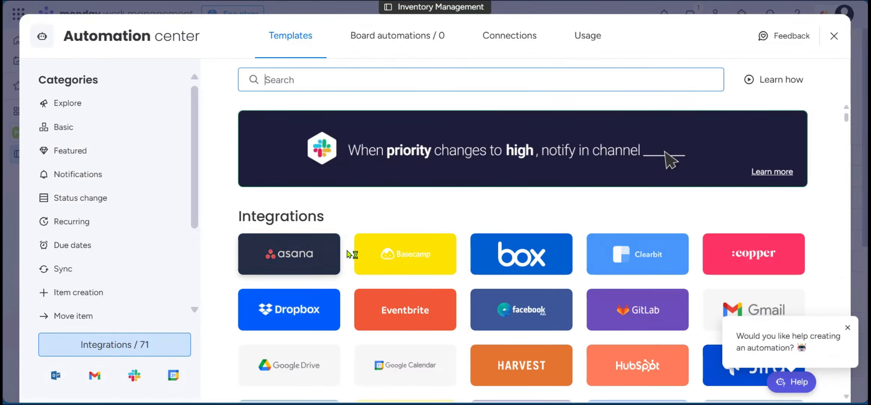
scroll(350, 251, down, 2)
scroll(317, 251, down, 1)
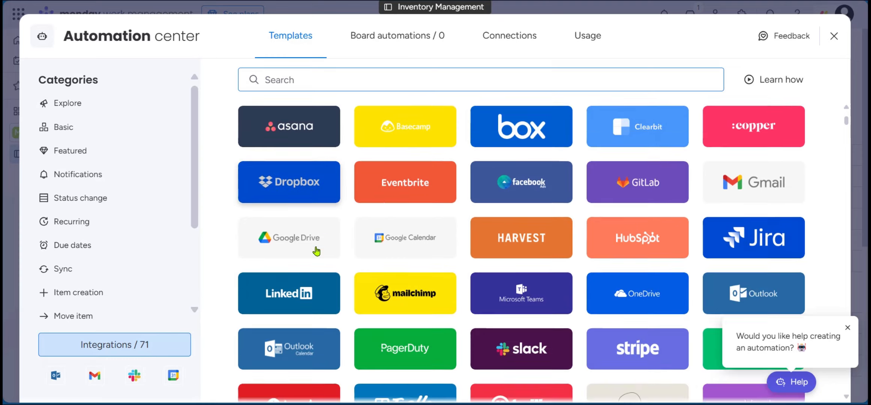
scroll(317, 251, down, 1)
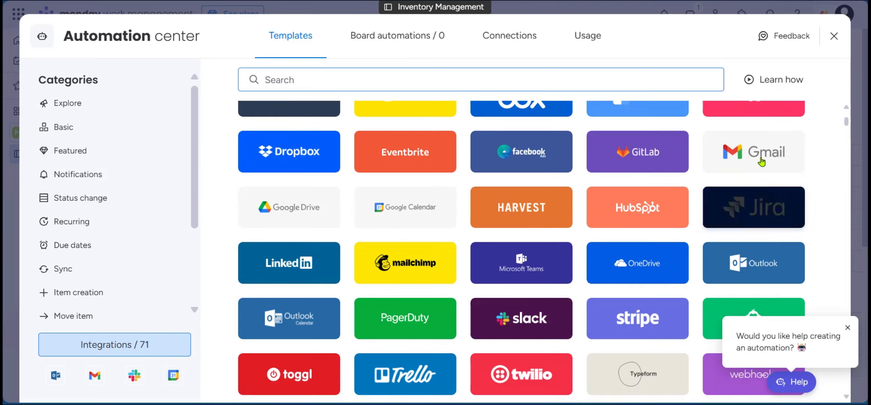
click(540, 331)
scroll(476, 204, down, 2)
scroll(441, 175, up, 8)
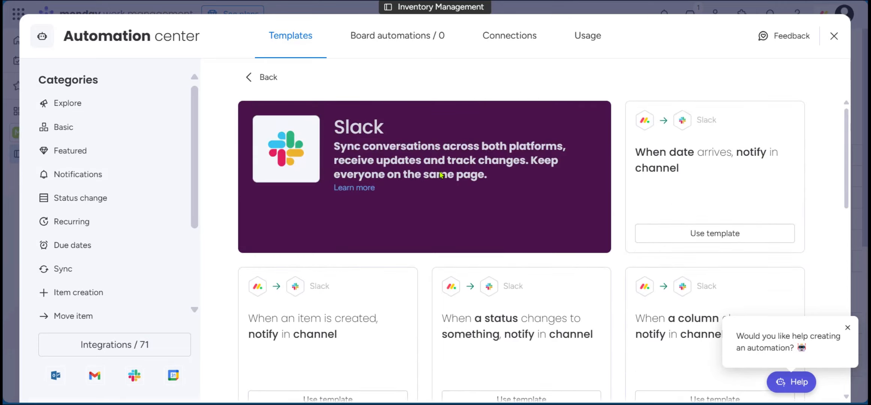
scroll(355, 216, down, 4)
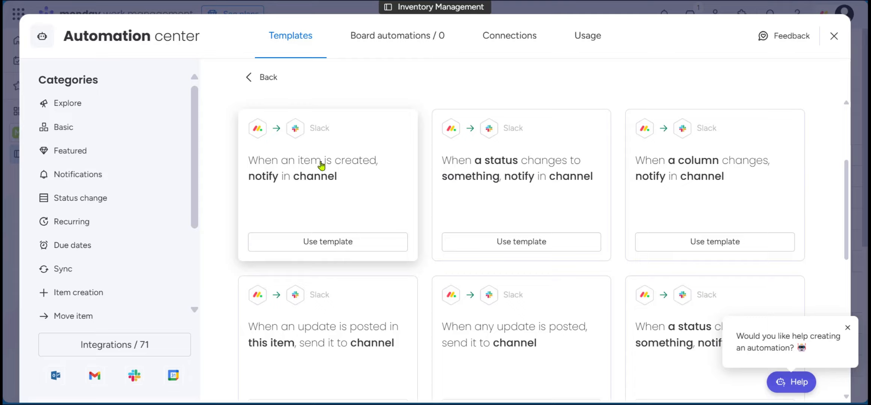
- Try the Slack template that notifies a channel when an item is created, up to connecting the Slack account
click(318, 248)
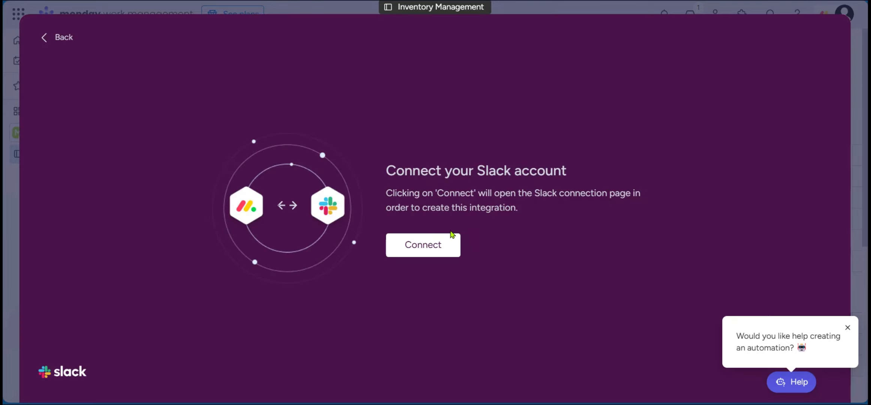
click(453, 242)
click(848, 328)
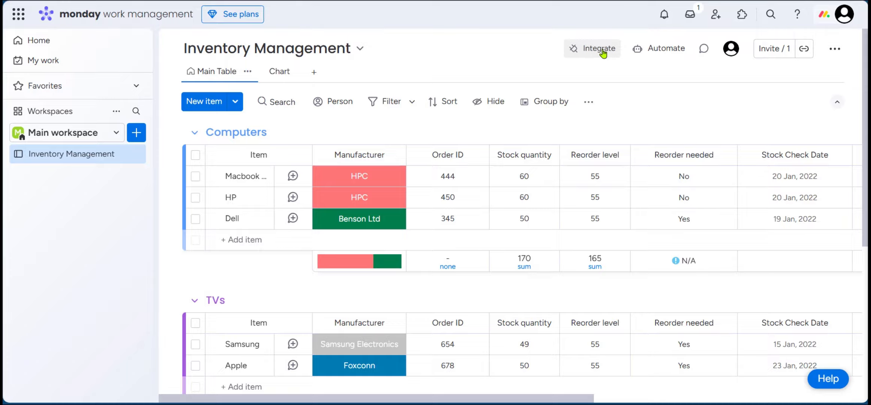
- Examine the Twilio integration's call and SMS templates and return to the board
click(607, 52)
scroll(501, 174, down, 6)
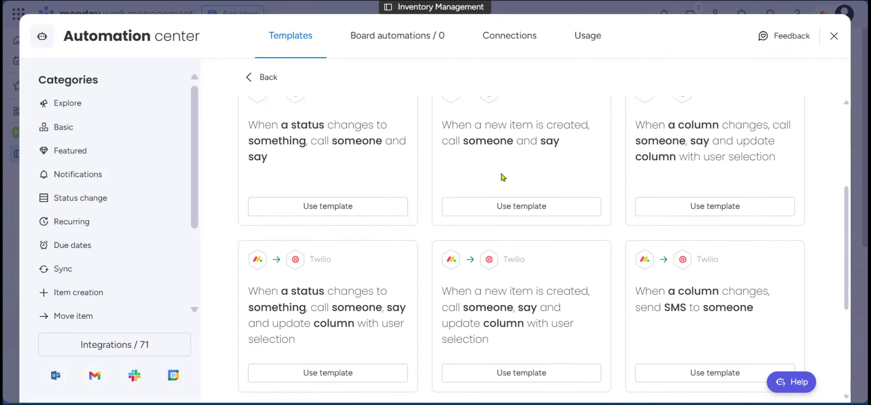
scroll(503, 177, up, 5)
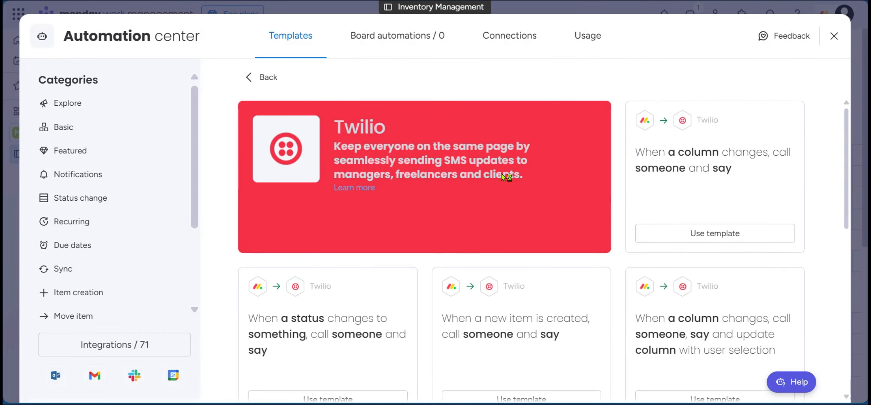
click(834, 37)
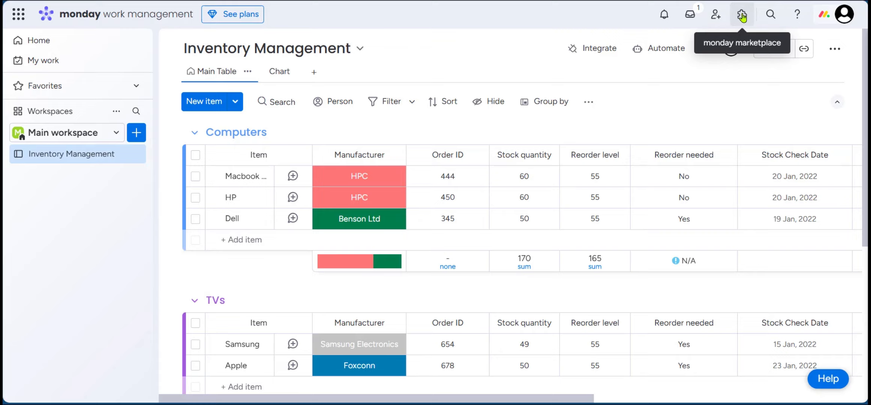
scroll(585, 212, down, 2)
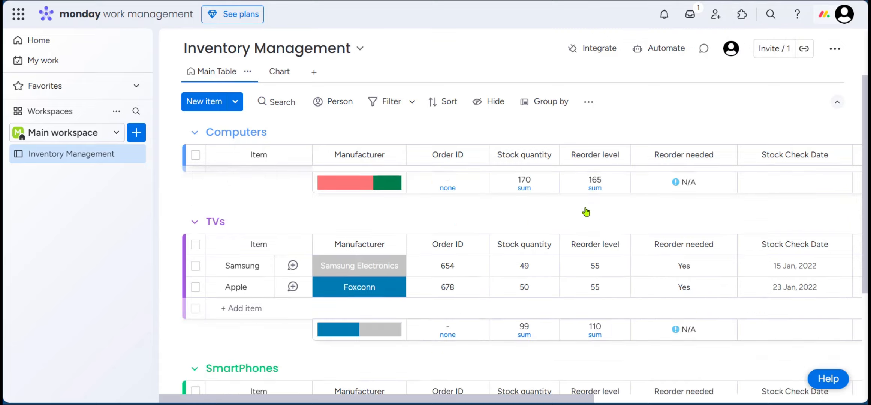
scroll(585, 211, up, 2)
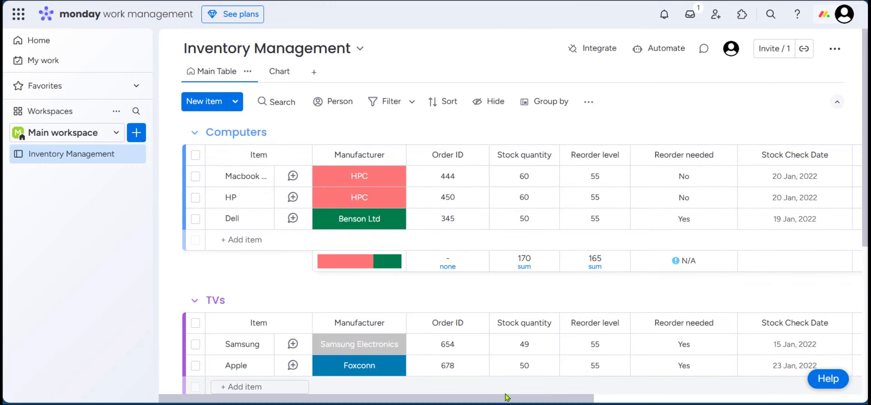
drag(505, 397, 626, 393)
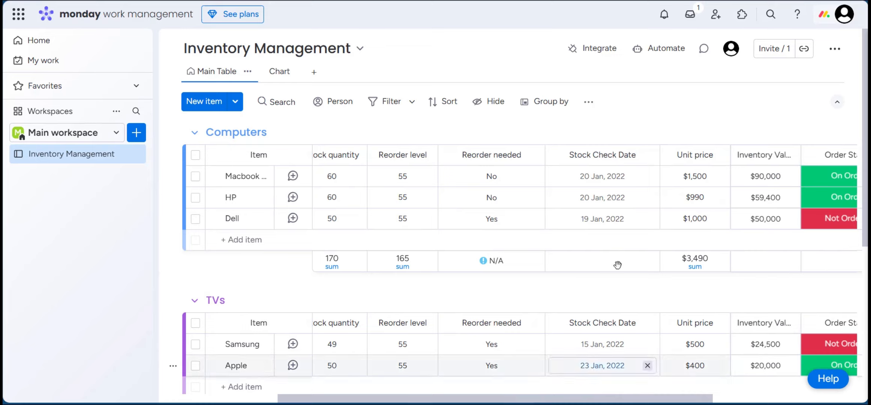